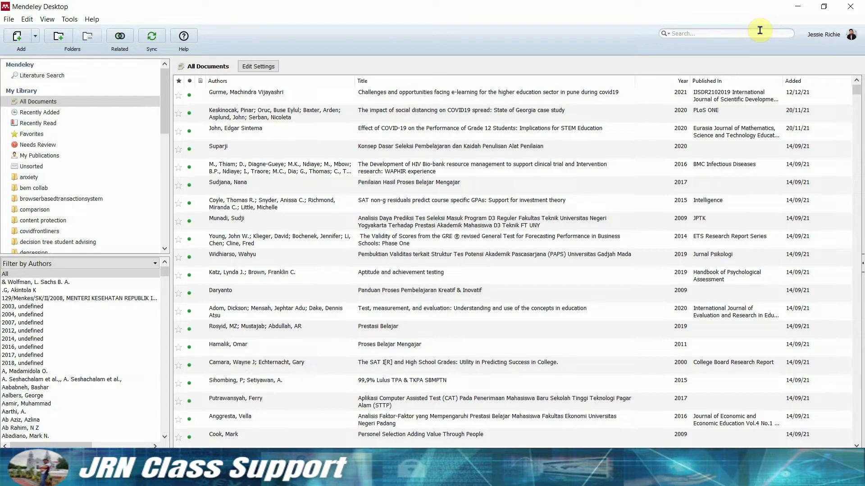
Search Mendeley's literature catalog for 'entrepreneurial mindset' and open the 'Unraveling the entrepreneurial mindset' entry online.
left_click(65, 76)
left_click(230, 81)
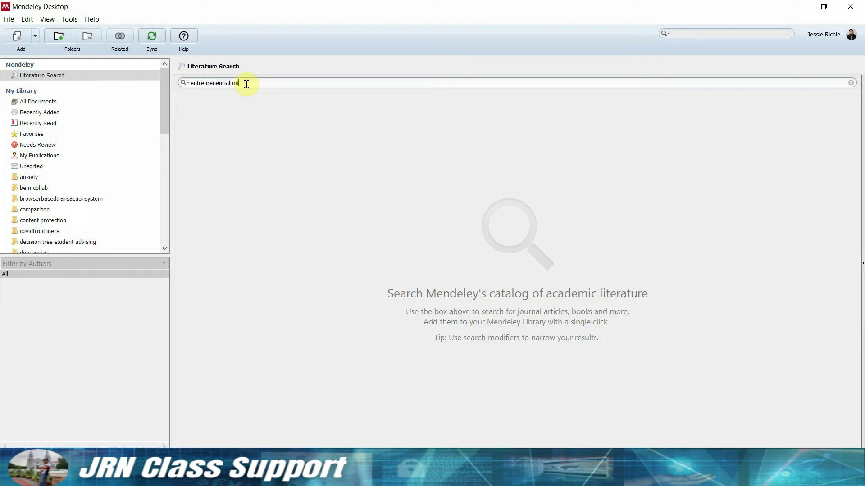
type("entrepreneurial mindes")
key("BackSpace")
type("et")
key("Return")
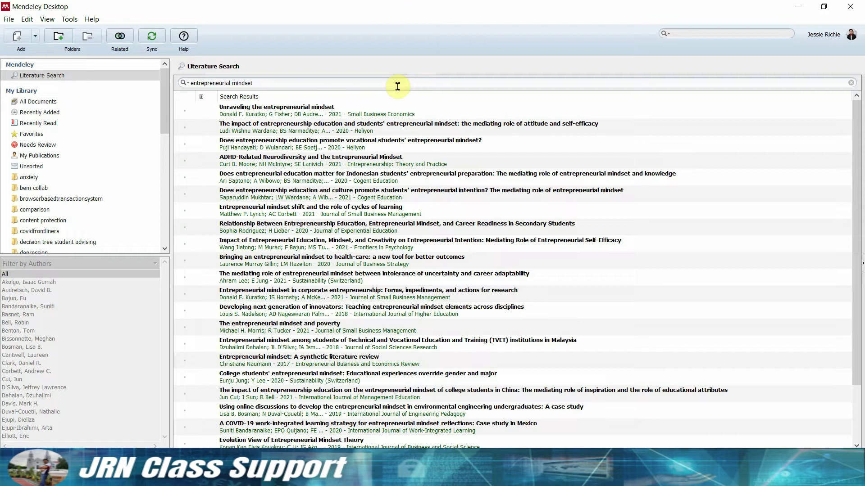
left_click(293, 110)
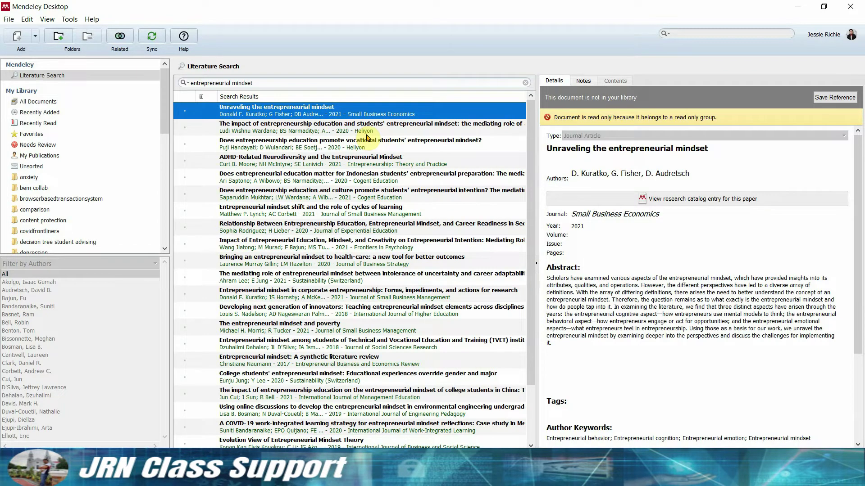
left_click(822, 250)
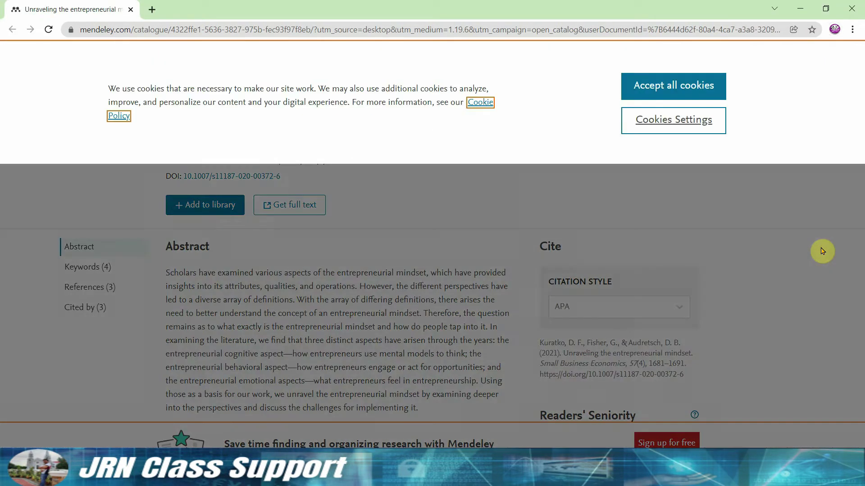
Accept the catalogue site's cookies and select the paper's DOI.
left_click(672, 87)
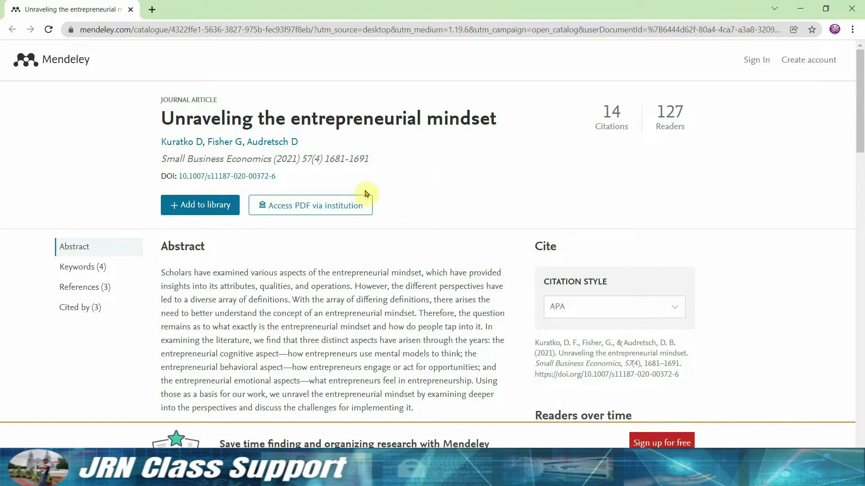
left_click_drag(277, 177, 176, 180)
key("ctrl+c")
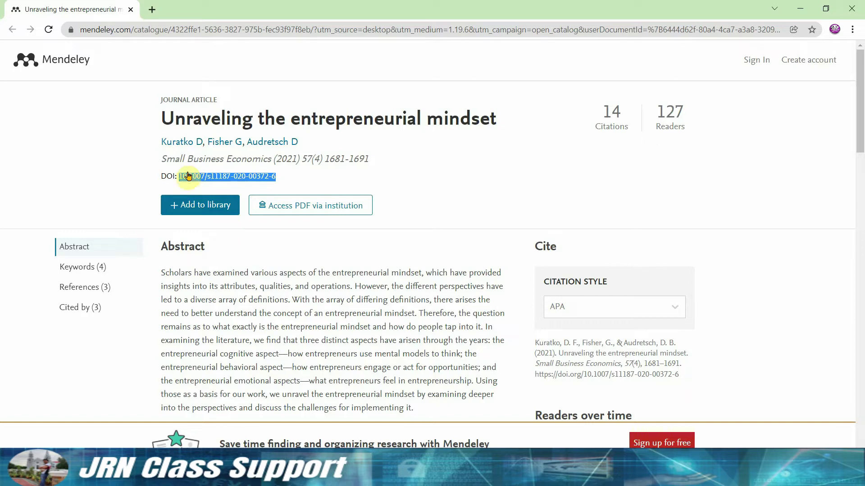
left_click(150, 13)
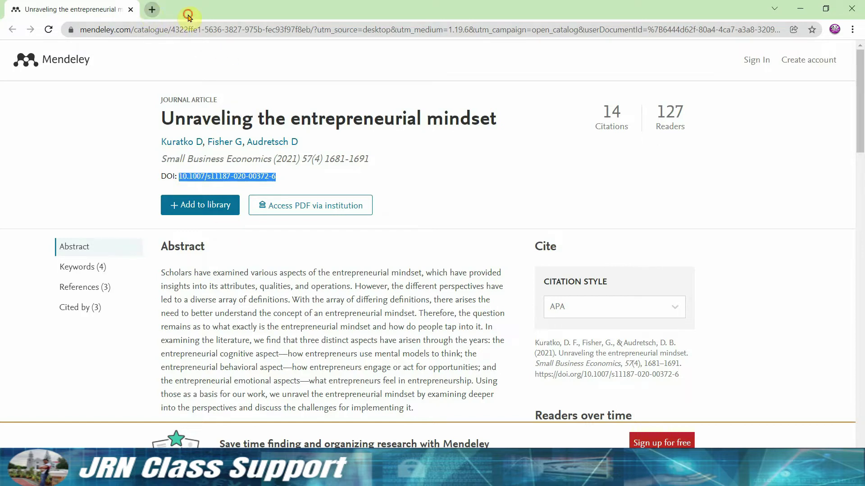
Find Sci-Hub through a web search and retrieve the paper's PDF using the copied DOI.
type("sci")
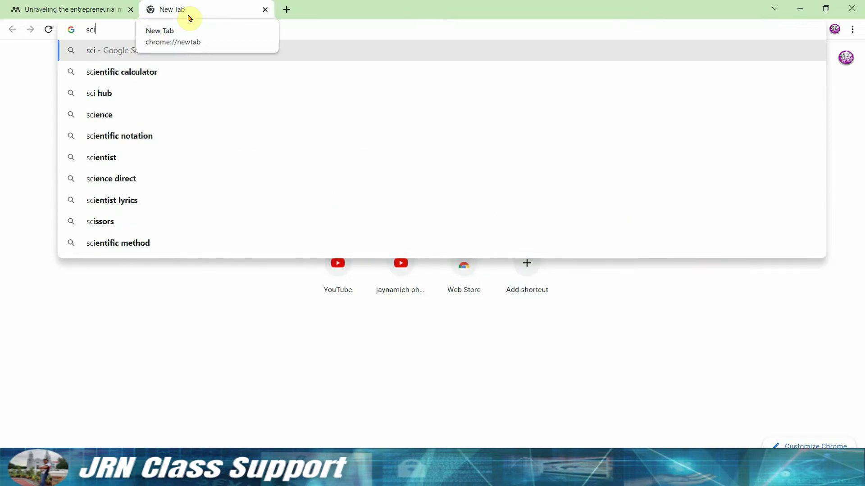
type("-hub")
key("Return")
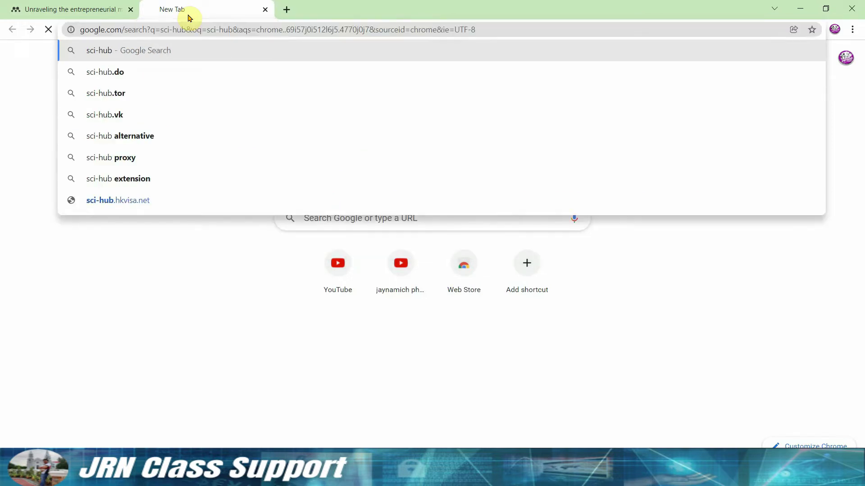
left_click(163, 152)
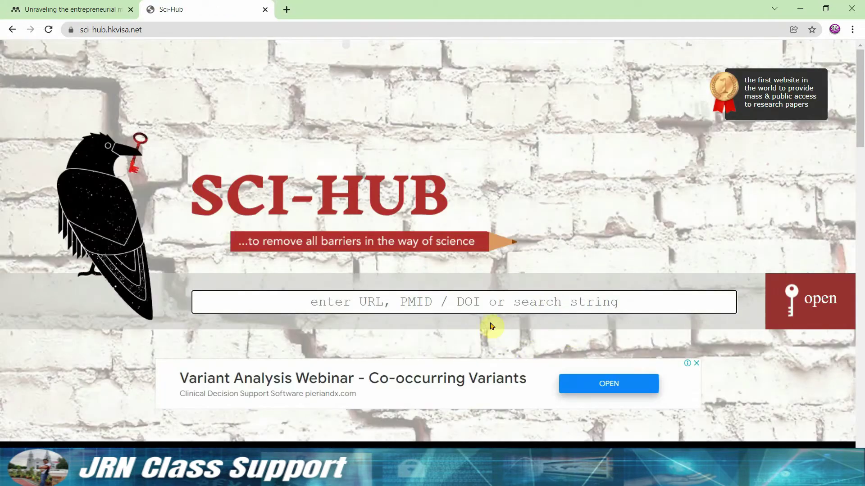
key("ctrl+v")
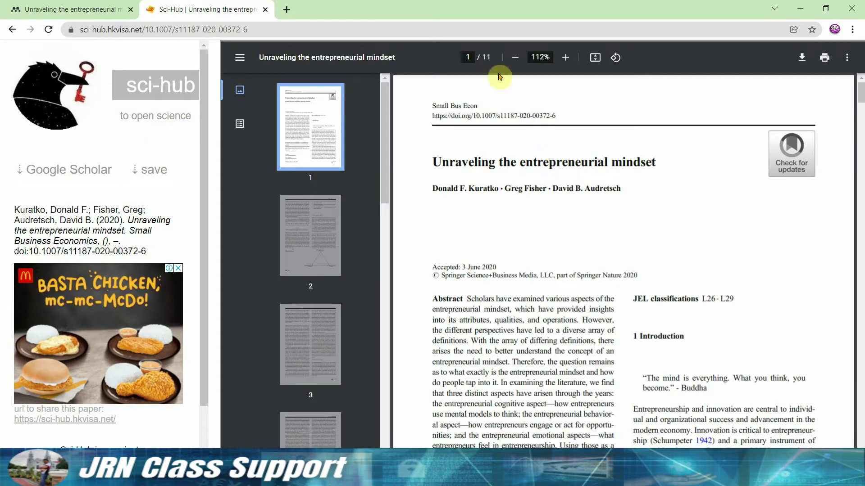
left_click(803, 57)
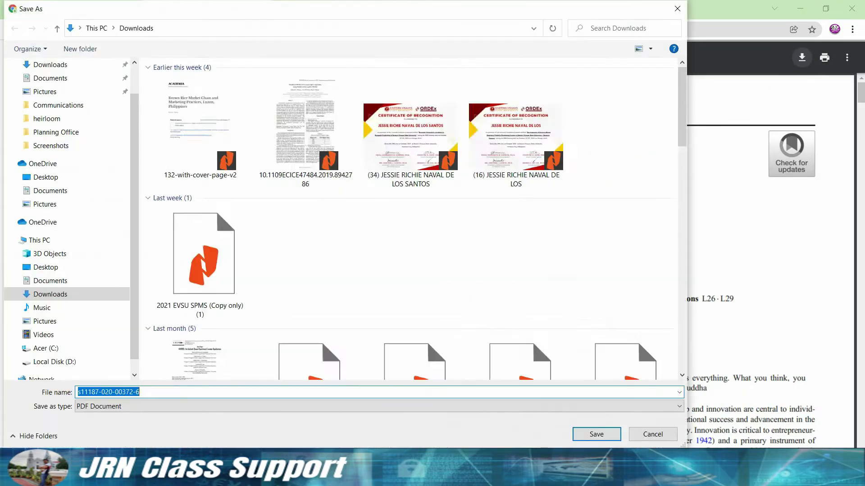
left_click(96, 49)
type("entrepreneurial mi")
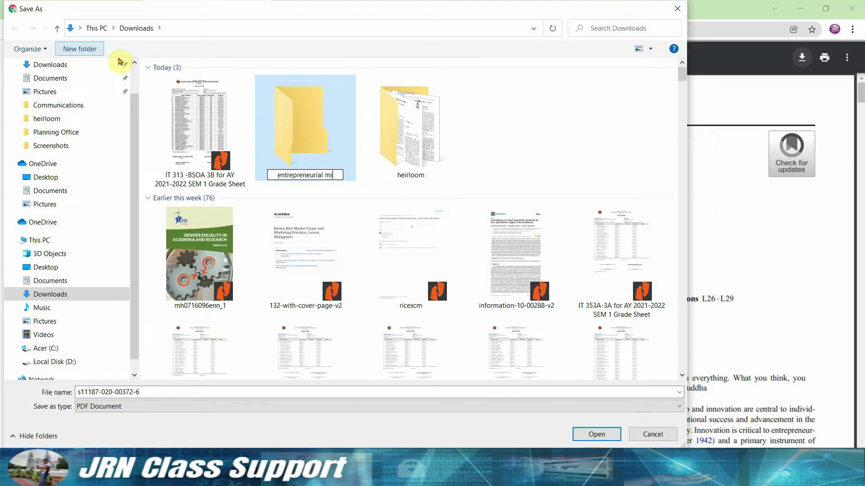
type("ndset")
key("Return")
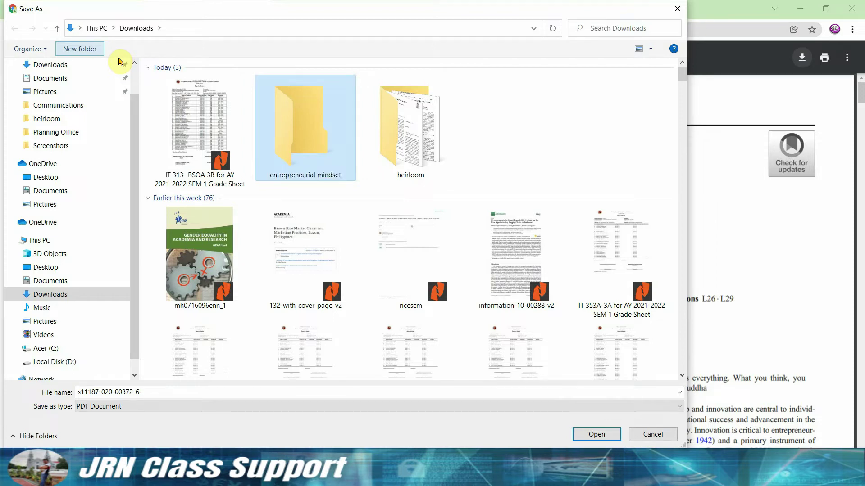
double_click(305, 118)
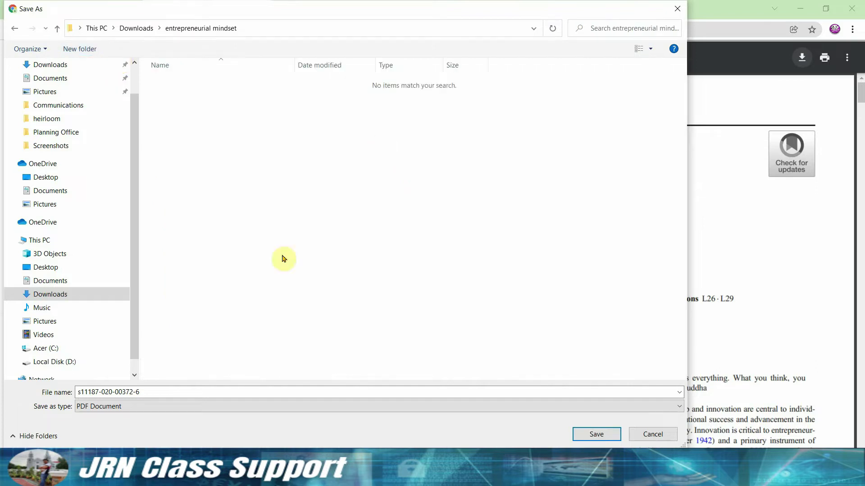
left_click(222, 392)
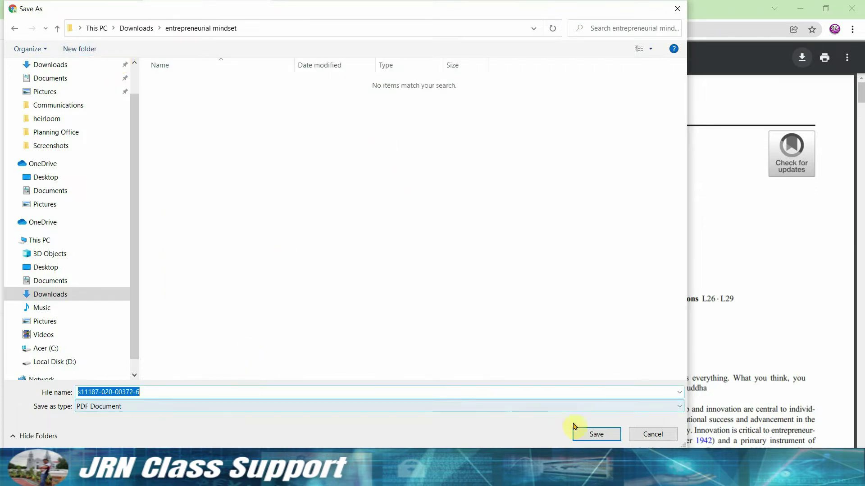
left_click(583, 434)
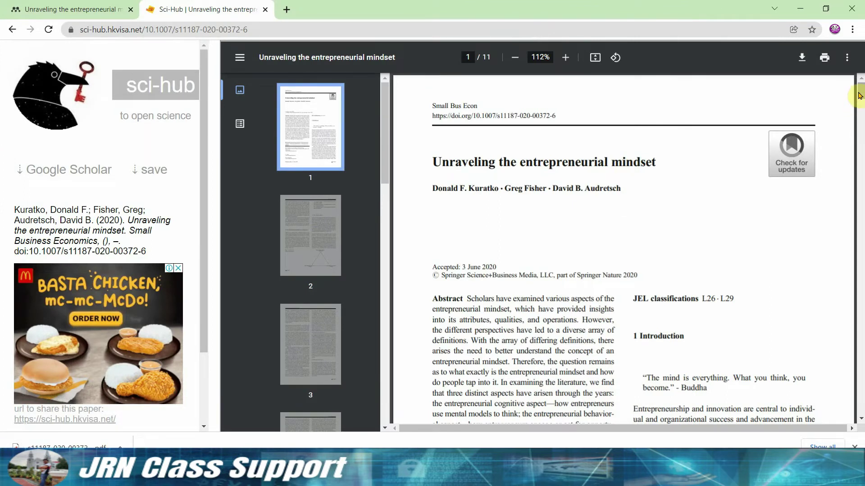
Scroll to the page 9 References and copy the Davis et al. (2016) title.
left_click_drag(860, 107, 856, 287)
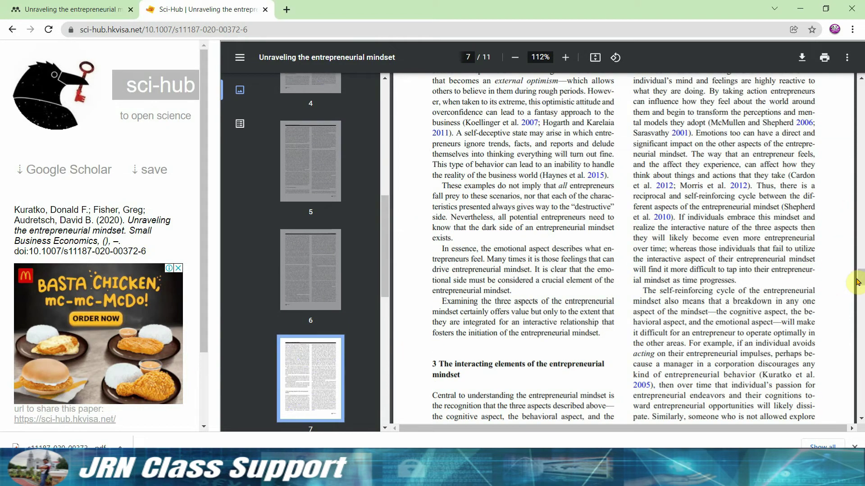
left_click_drag(856, 288, 858, 331)
left_click_drag(766, 283, 735, 301)
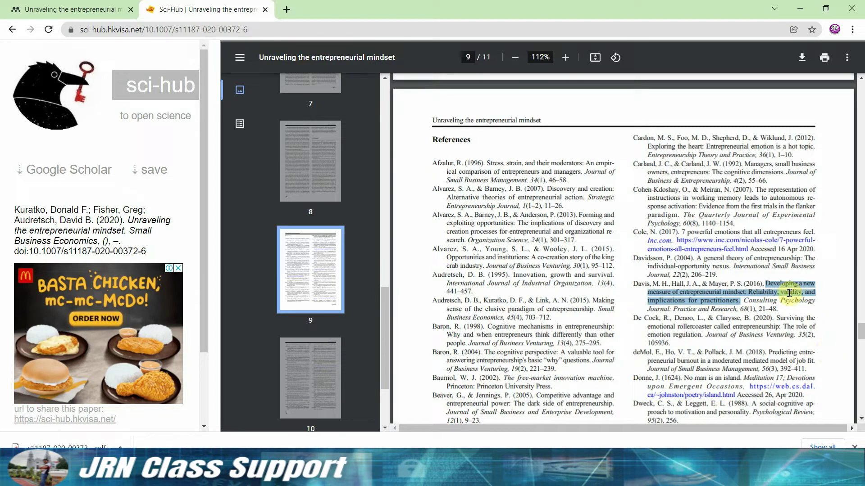
right_click(789, 293)
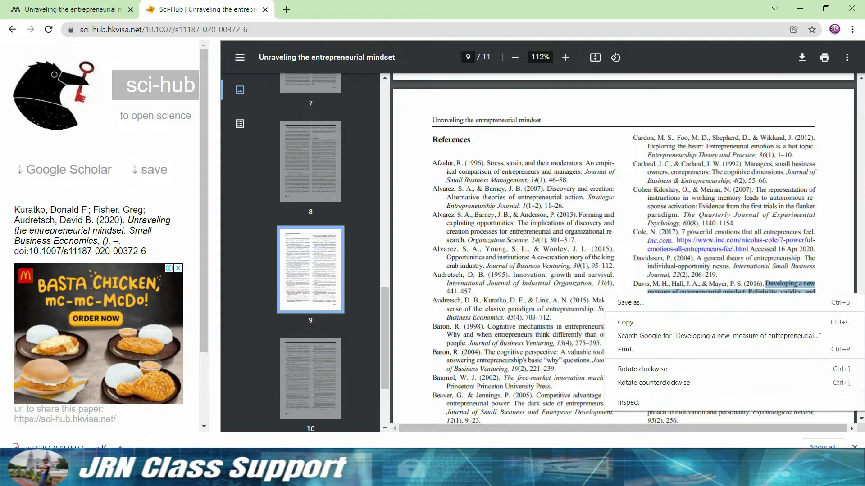
left_click(821, 403)
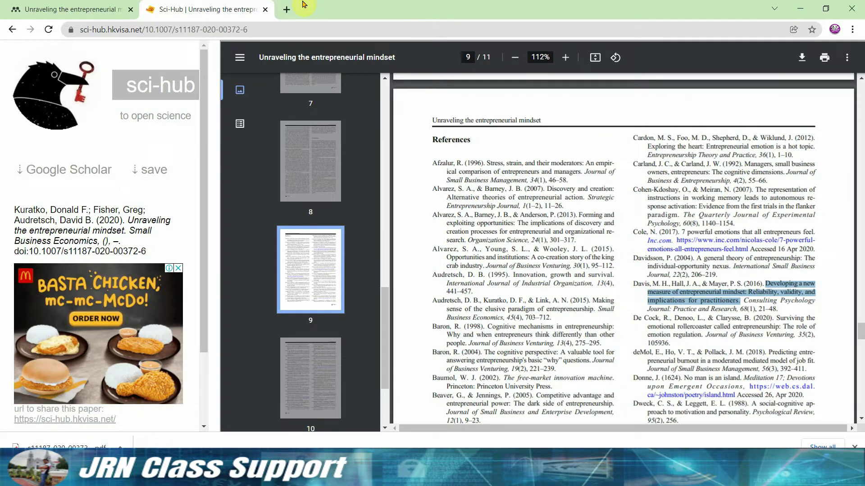
left_click(287, 12)
Google the copied Davis et al. title and open its ResearchGate PDF result.
type("Developing a new measure of entrepreneurial mindset: Reliability, validity, and implications for practitioners.")
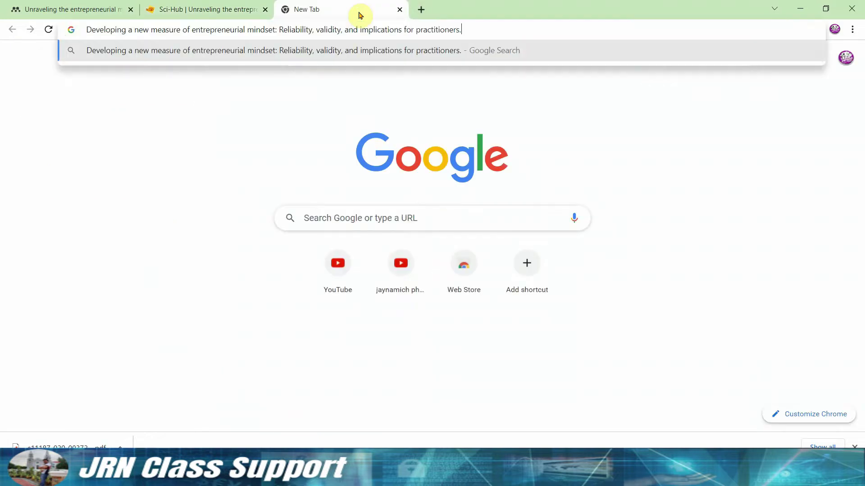
key("Return")
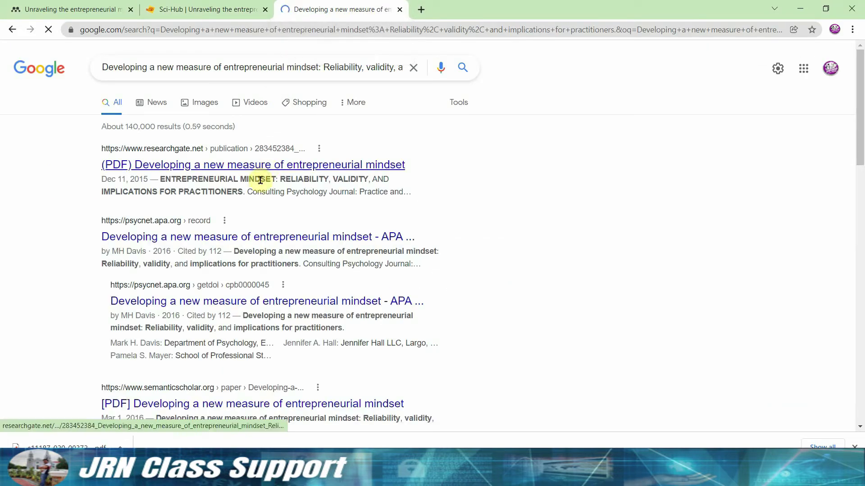
left_click(290, 170)
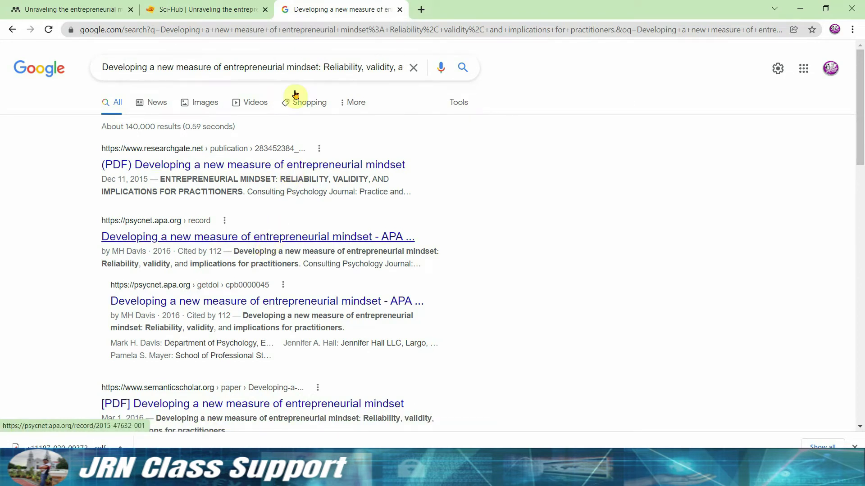
left_click(276, 10)
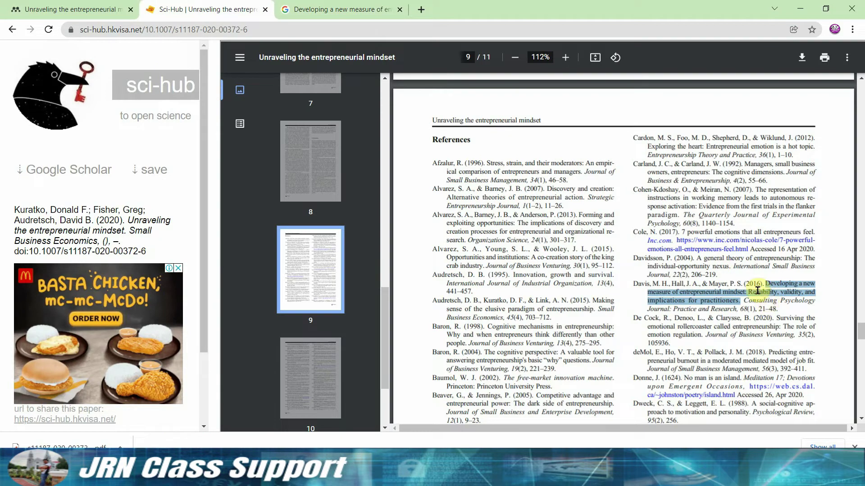
left_click(348, 11)
left_click(308, 172)
left_click(91, 8)
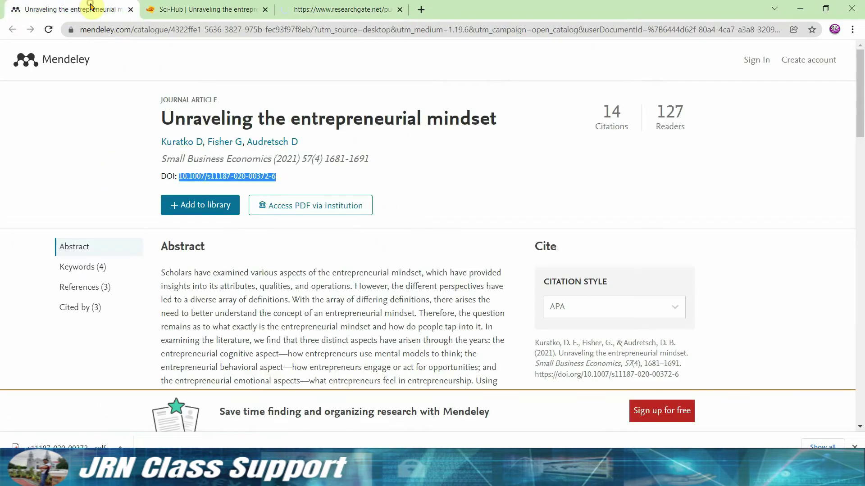
left_click_drag(860, 110, 851, 262)
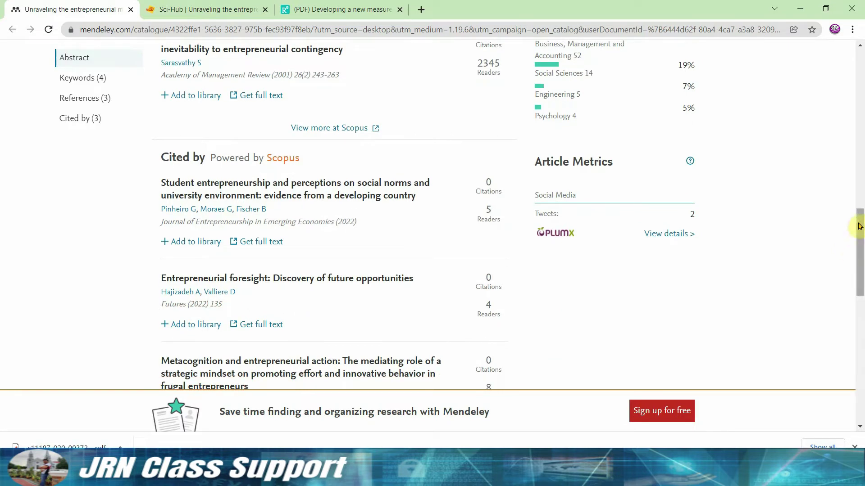
left_click_drag(860, 229, 861, 245)
Download the ResearchGate full text and paste DavisHallandMayer2015 into the entrepreneurial mindset folder.
left_click(360, 8)
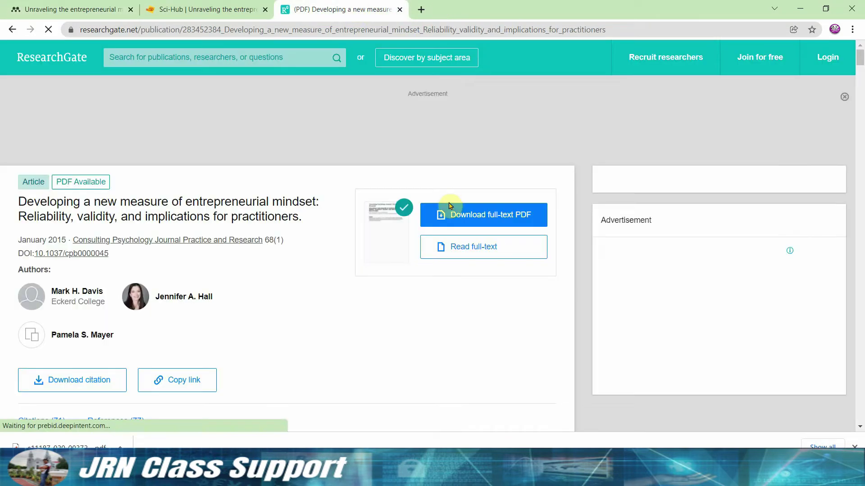
left_click(478, 216)
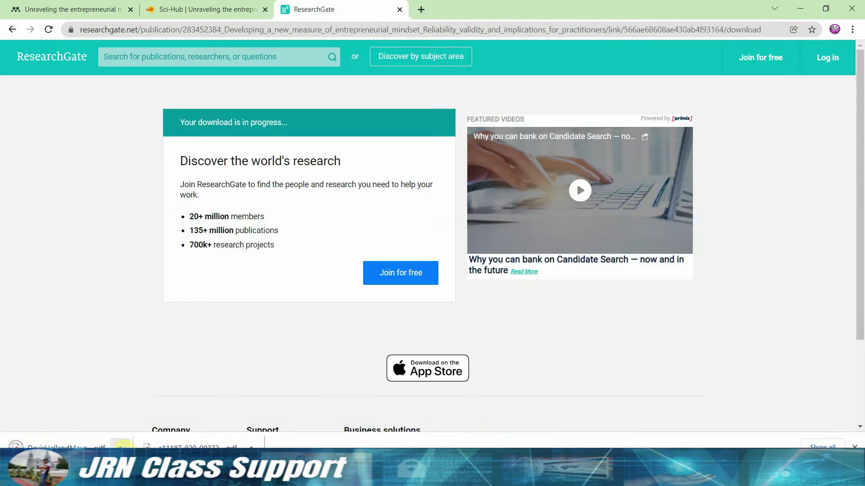
left_click(120, 444)
left_click(149, 410)
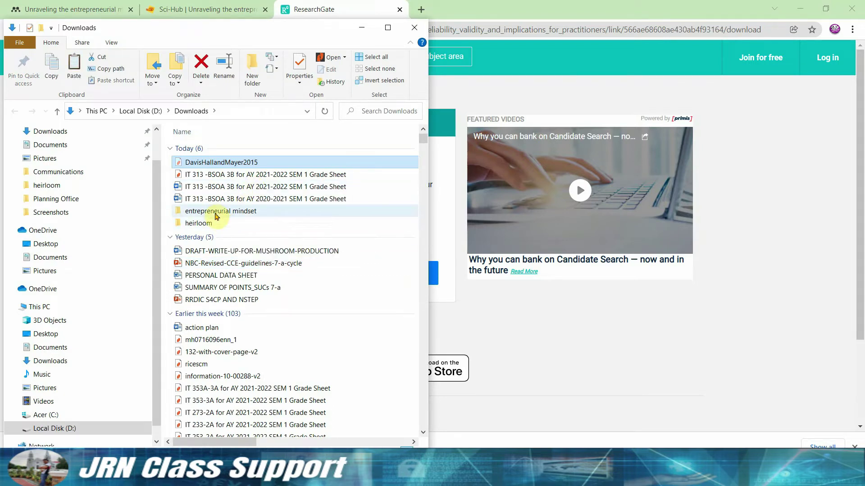
double_click(219, 212)
key("ctrl+v")
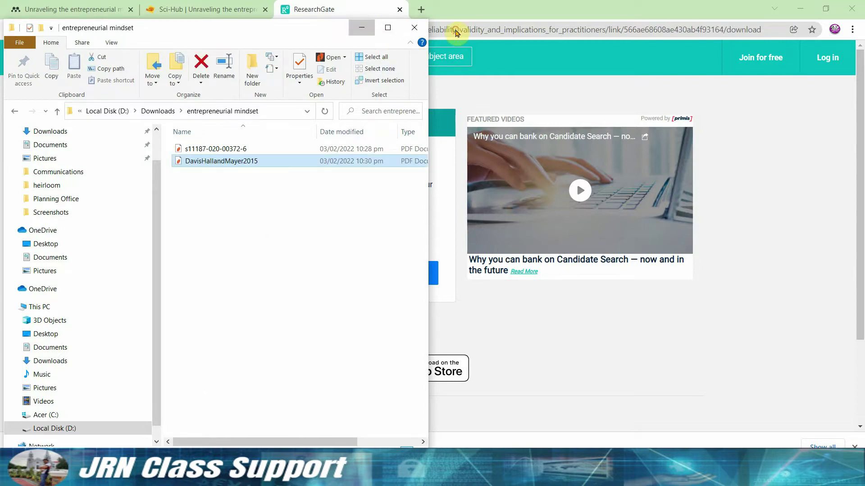
left_click(361, 27)
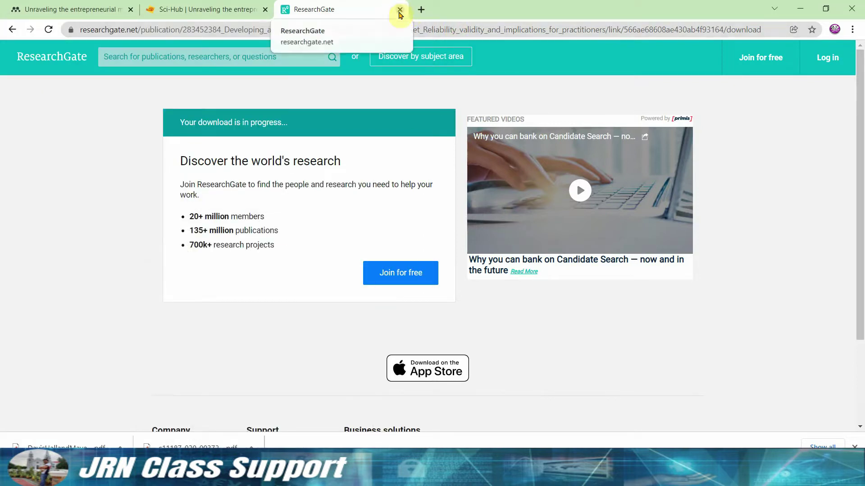
Review the ResearchGate publication page and its references at 110% zoom, then close that tab.
left_click(11, 31)
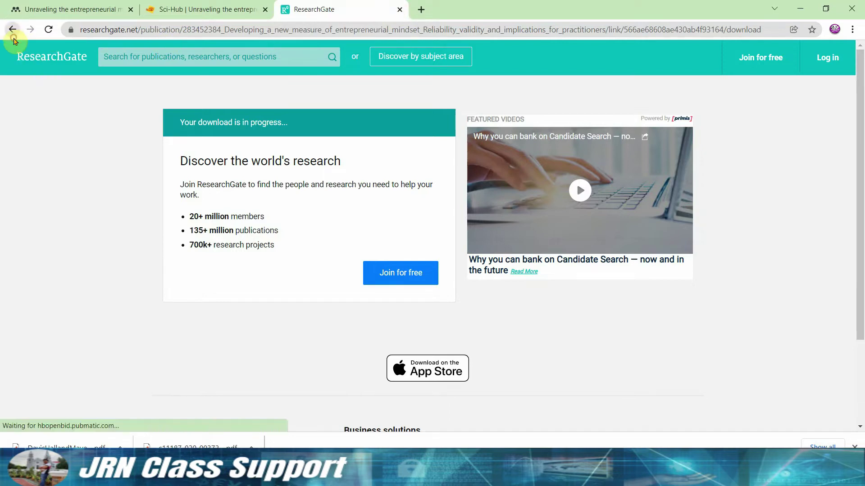
left_click_drag(862, 67, 858, 417)
scroll(359, 228, "down", 5)
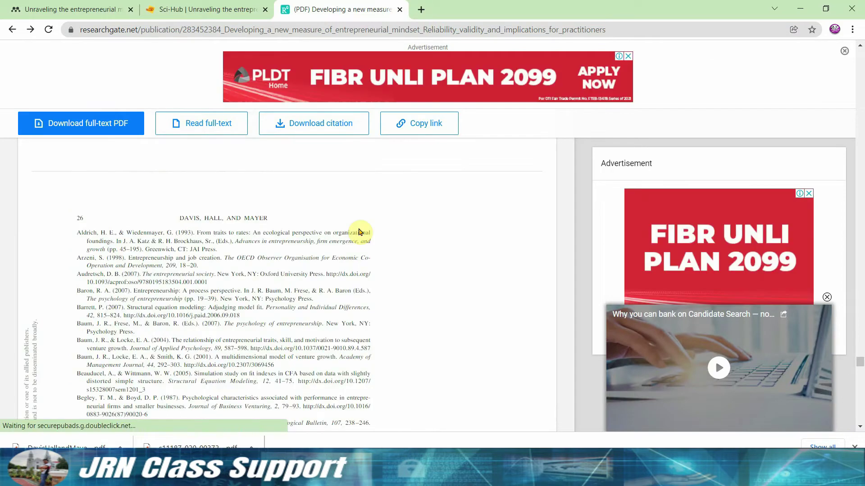
key("ctrl+plus")
scroll(359, 232, "down", 5)
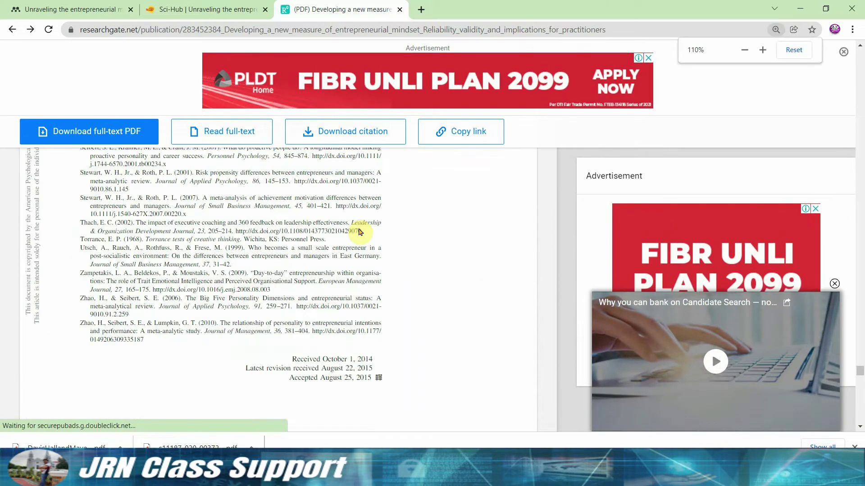
scroll(359, 231, "down", 1)
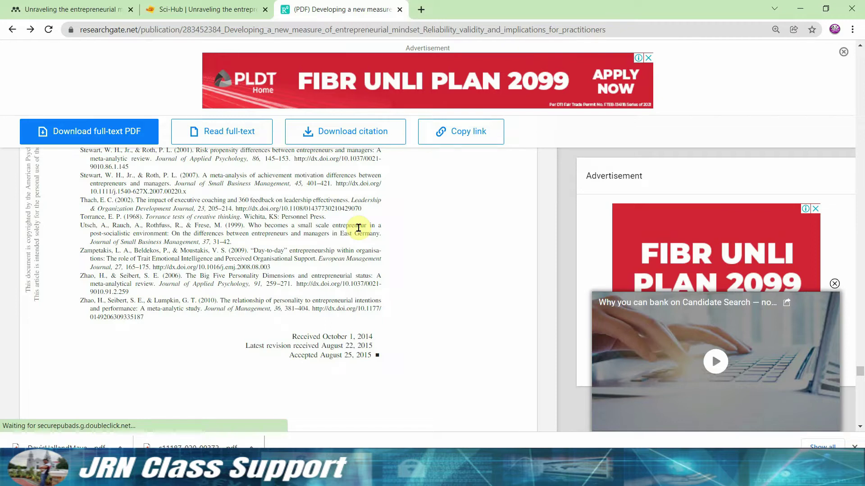
scroll(317, 259, "up", 5)
key("ctrl+w")
left_click(74, 10)
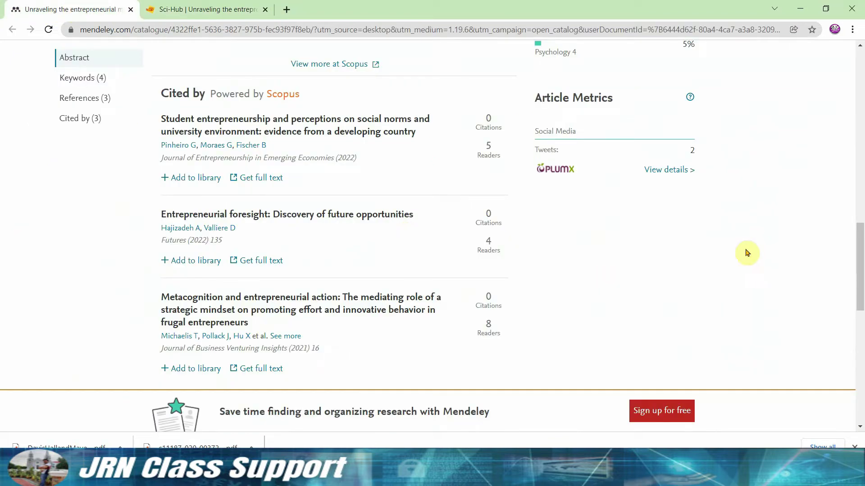
Open the Metacognition and Student entrepreneurship catalogue records in new tabs.
right_click(339, 306)
left_click(355, 309)
left_click_drag(860, 246, 860, 207)
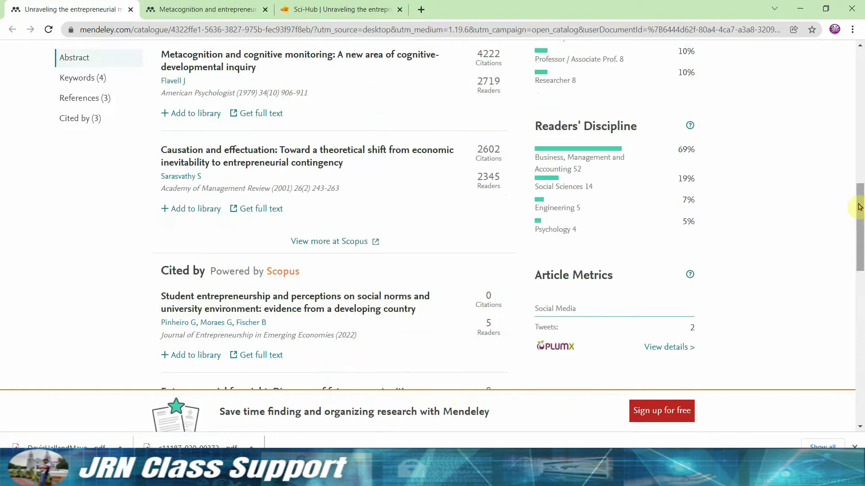
left_click(412, 302)
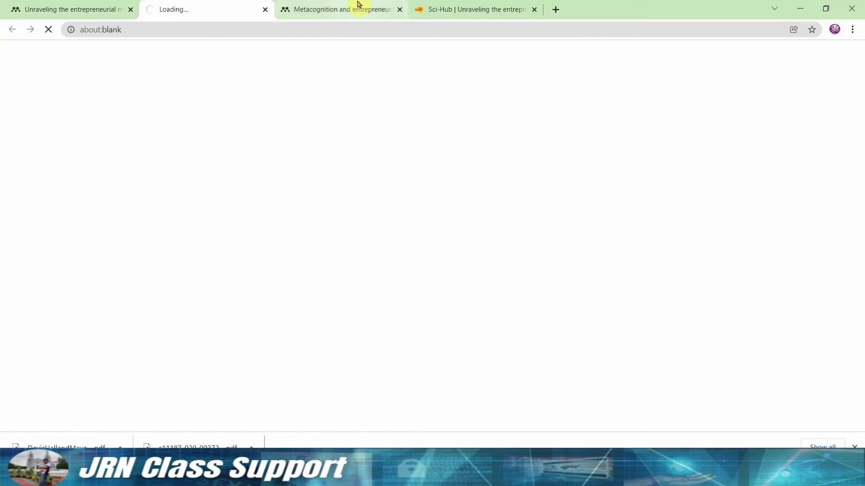
key("ctrl+Tab")
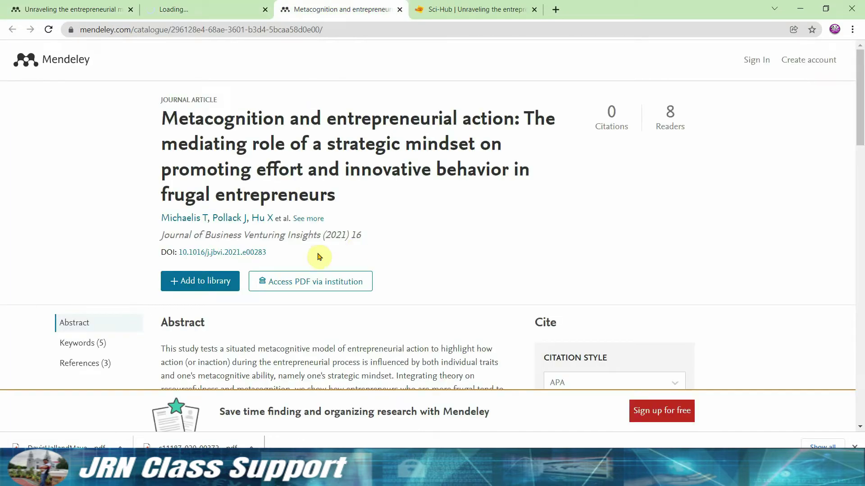
Copy the Metacognition article's DOI and open a fresh Sci-Hub home page.
left_click_drag(269, 253, 176, 252)
key("ctrl+c")
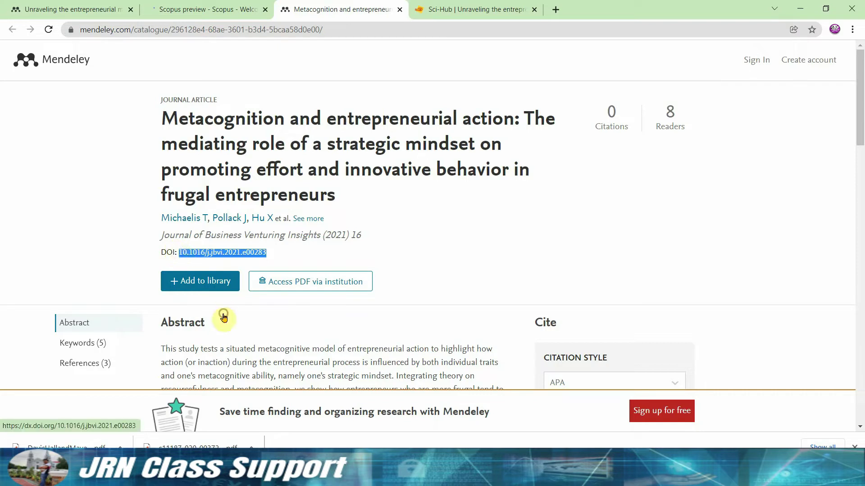
left_click(477, 9)
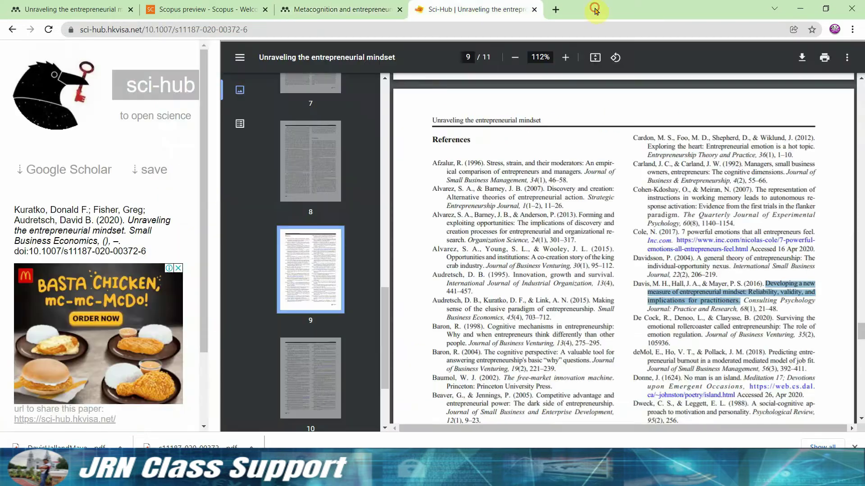
left_click(173, 82)
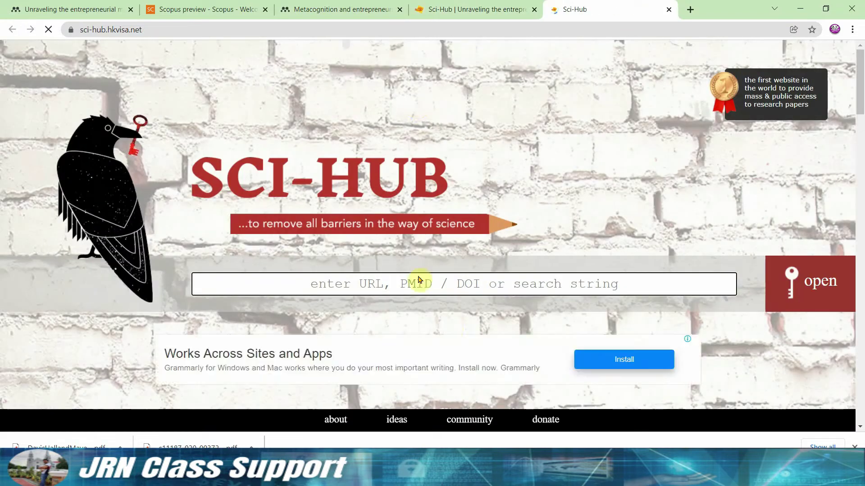
Search Sci-Hub for DOI 10.1016/j.jbvi.2021.e00283, close the Scopus and failed tabs, return to Mendeley.
key("ctrl+v")
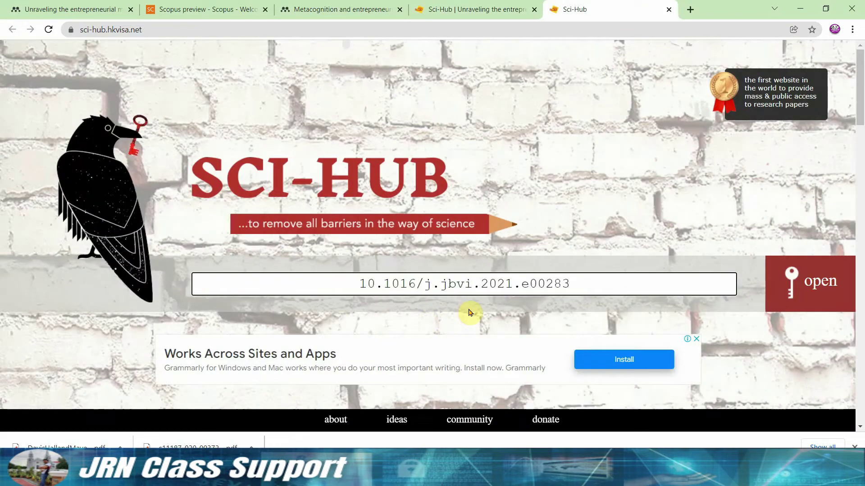
key("Return")
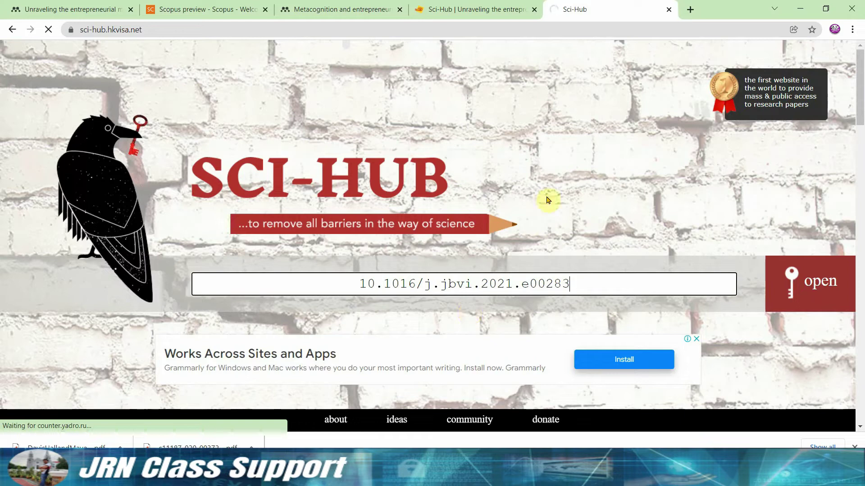
left_click(265, 9)
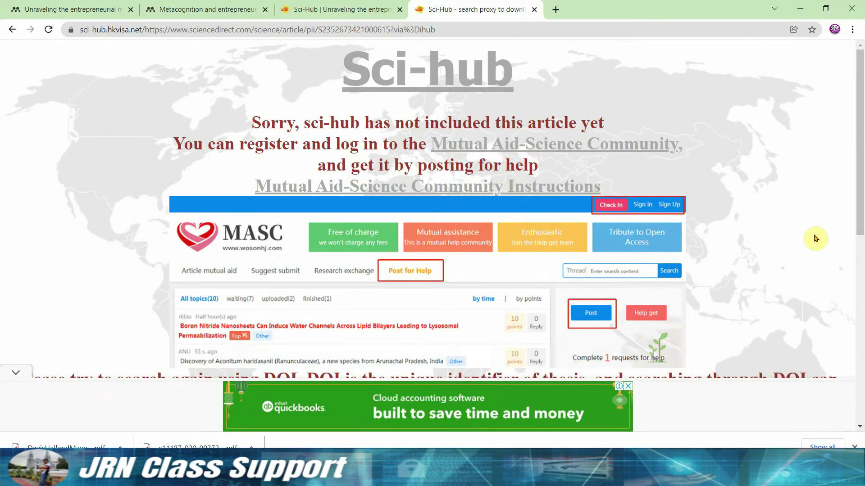
mouse_move(857, 126)
left_mouse_down()
mouse_move(856, 224)
mouse_move(857, 126)
left_mouse_up()
left_click(534, 10)
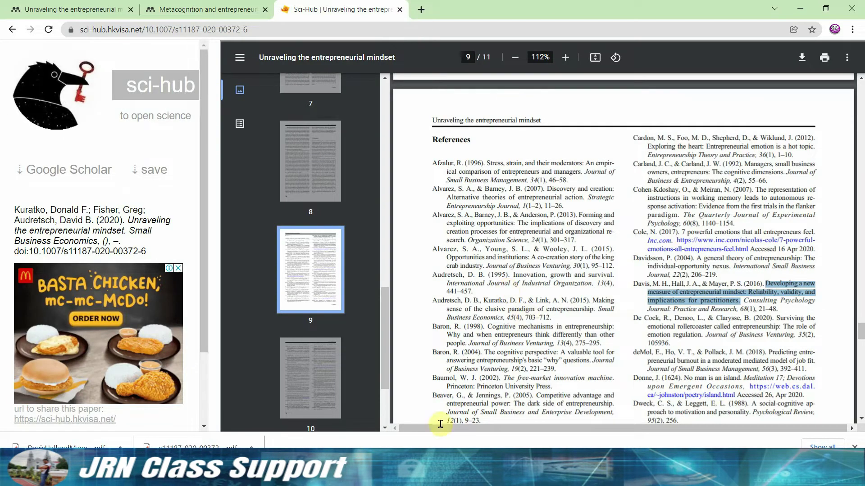
key("alt+Tab")
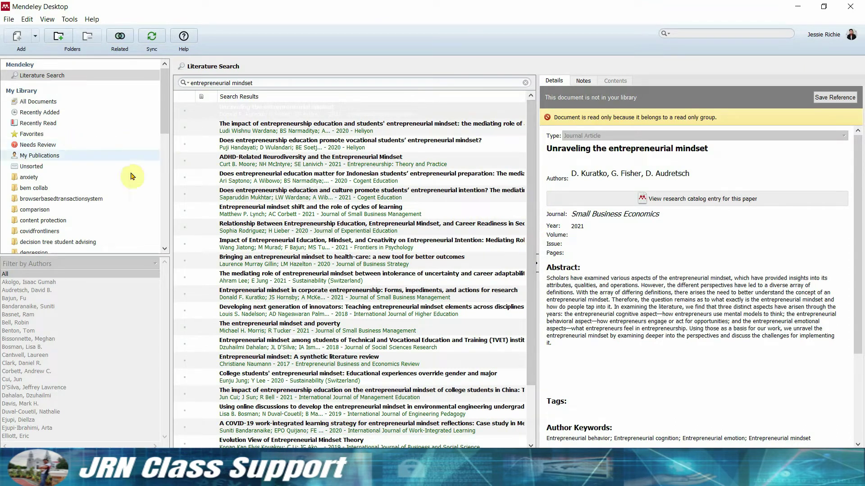
Open the catalogue entry for the vocational students' entrepreneurial mindset paper and select its DOI.
left_click_drag(212, 250, 122, 199)
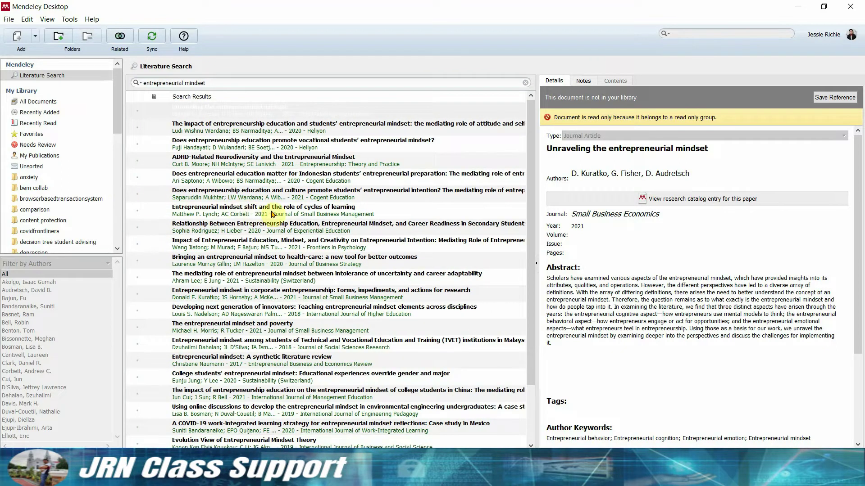
left_click(272, 214)
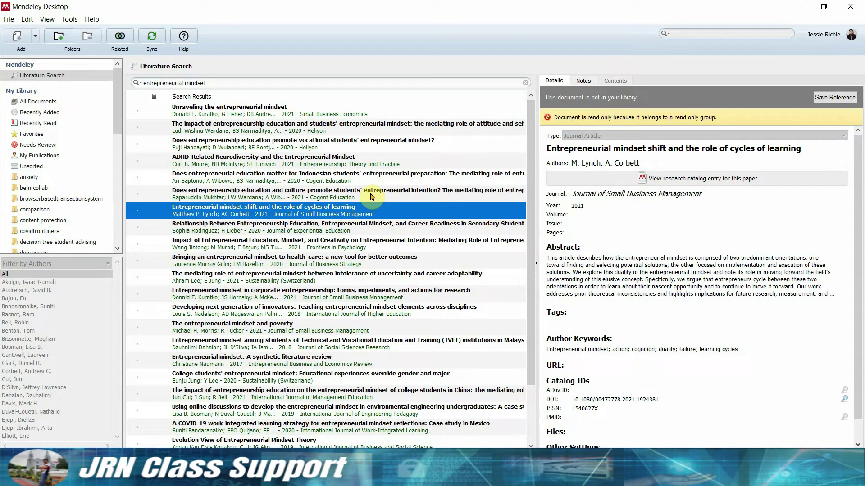
key("Up")
key("Up")
key("Up")
key("Up")
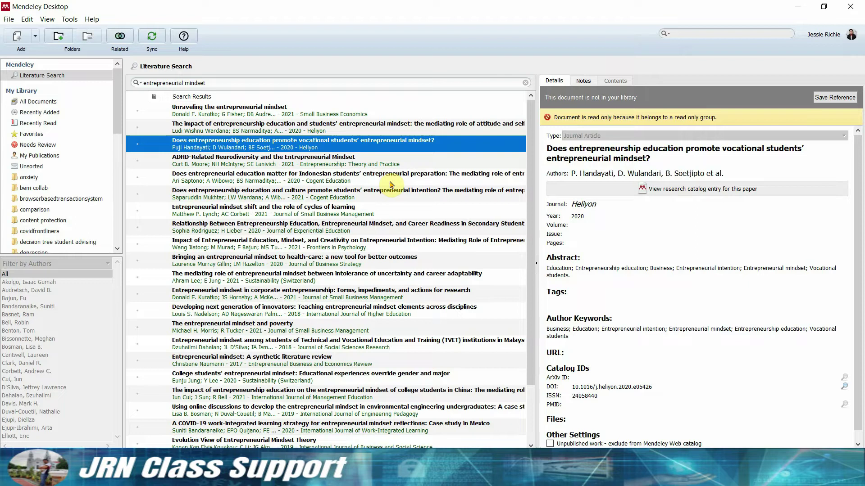
left_click(677, 192)
left_click_drag(279, 201, 177, 201)
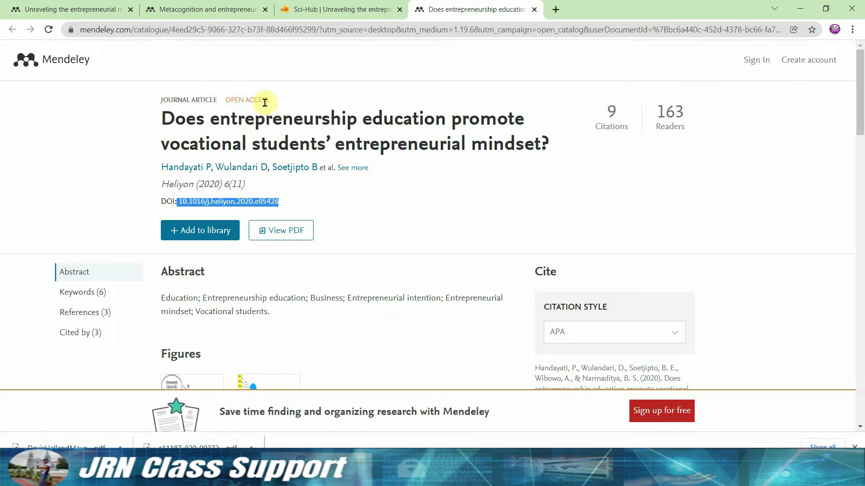
Sign in to Mendeley with the account e-mail, save the password, and open the article's publisher page.
left_click_drag(272, 103, 224, 100)
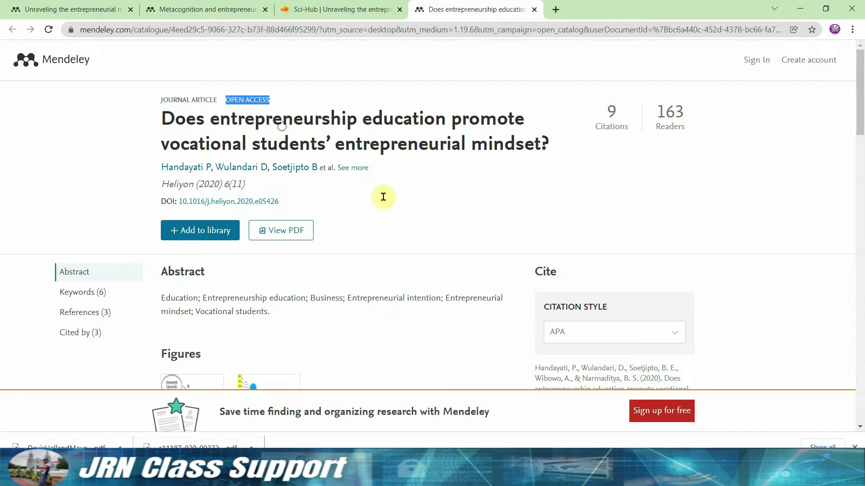
left_click(278, 231)
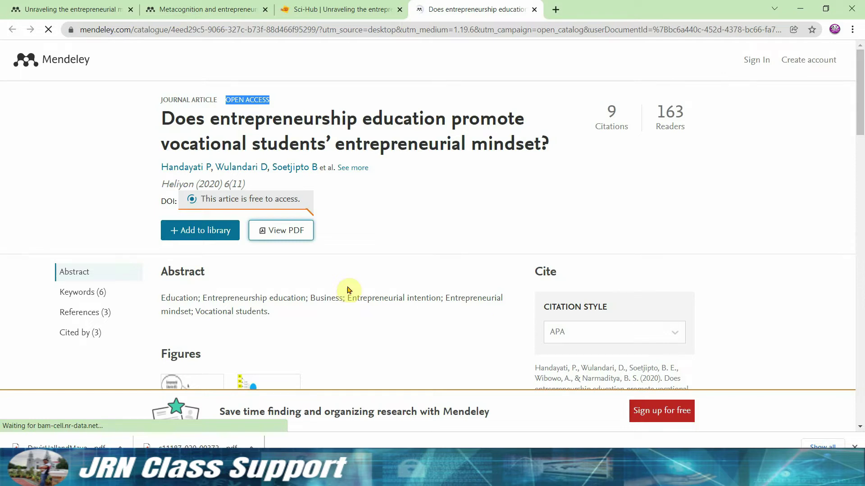
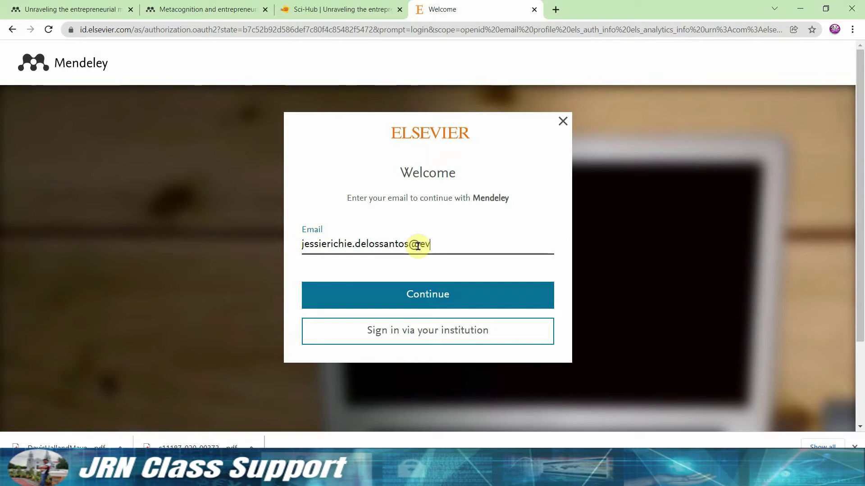
key("Return")
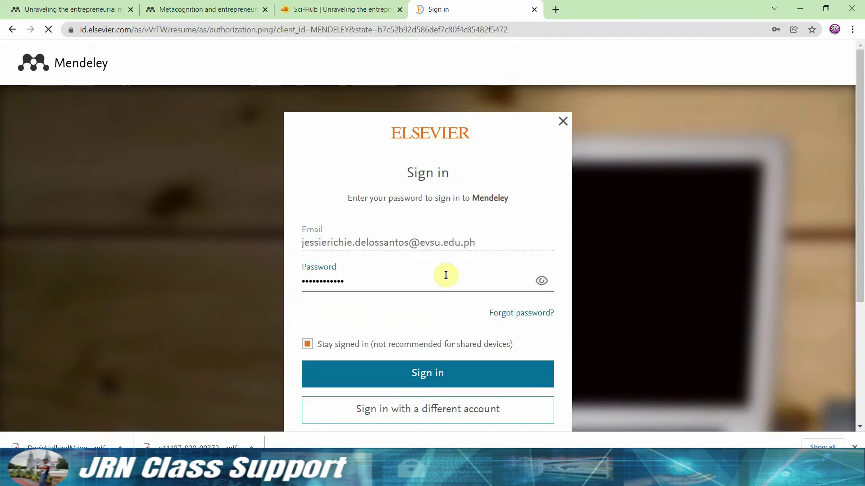
key("Return")
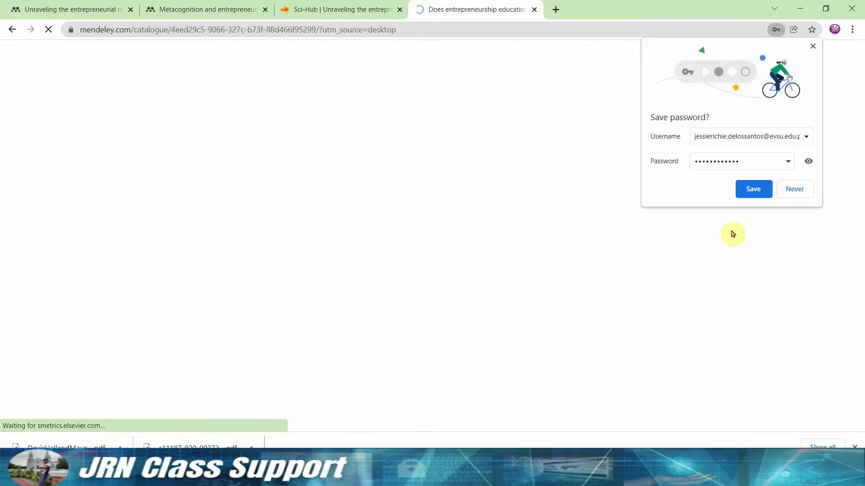
left_click(753, 189)
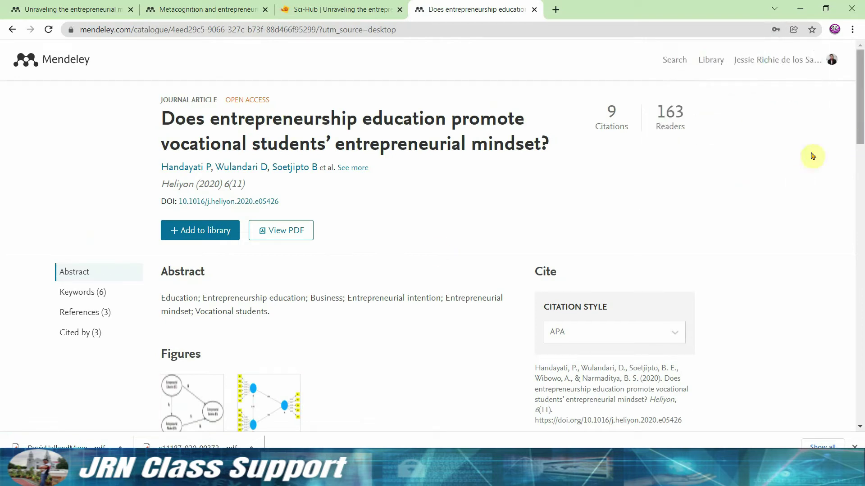
left_click(289, 234)
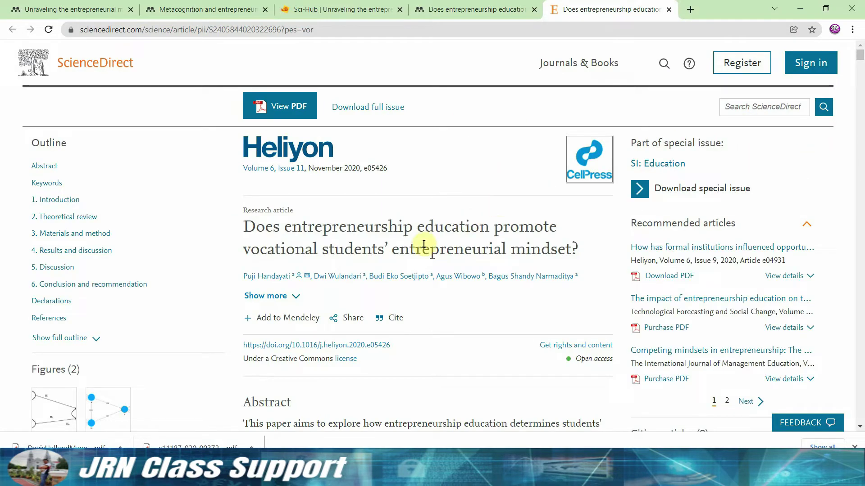
Download the Heliyon article PDF and open its cited Chinese college students paper on ResearchGate.
left_click(274, 106)
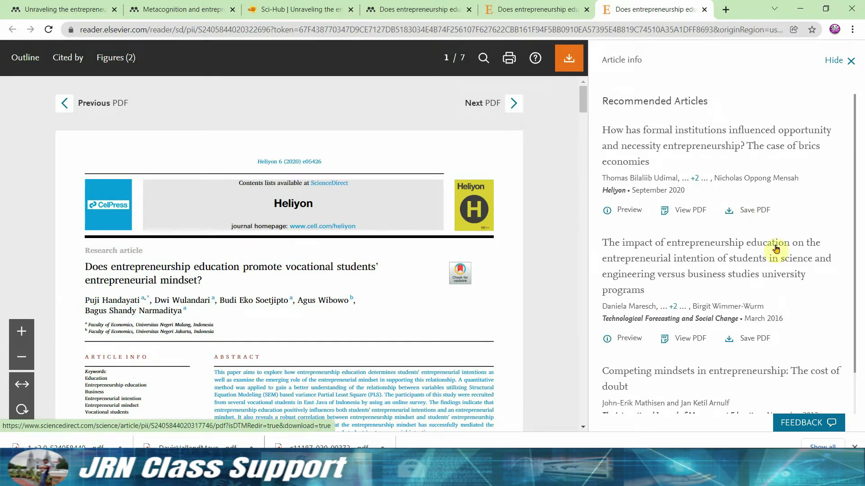
left_click_drag(583, 108, 583, 361)
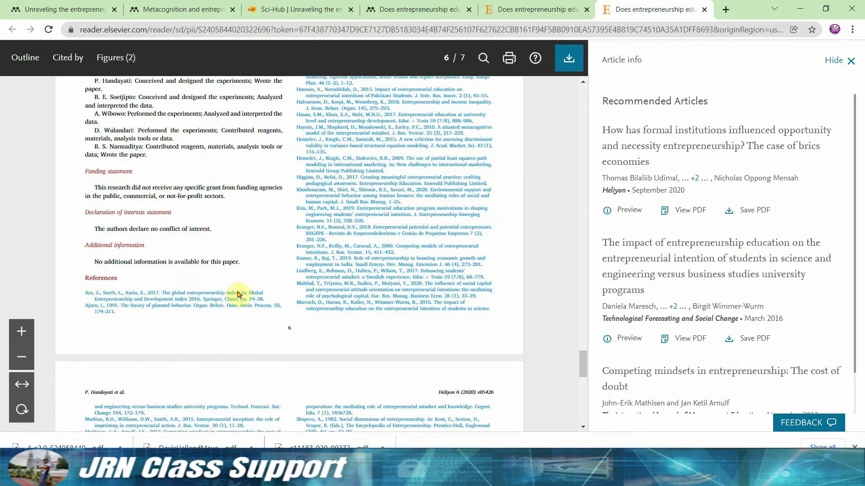
key("ctrl+plus")
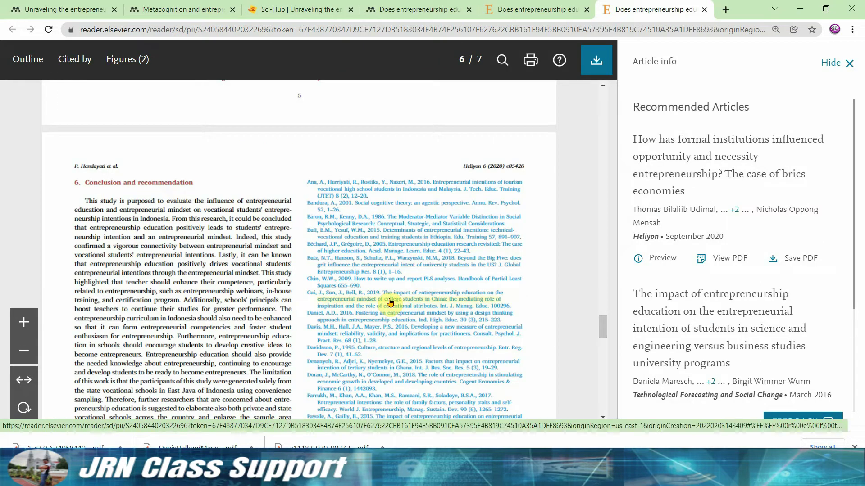
scroll(418, 306, "down", 4)
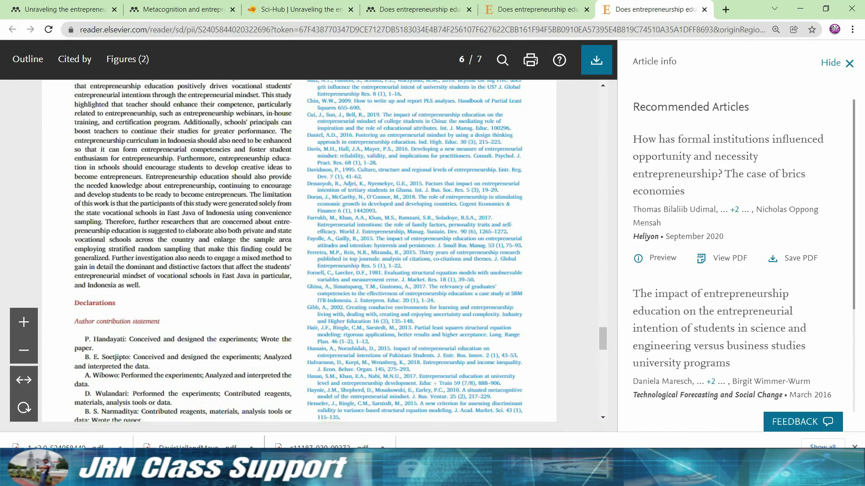
left_click(63, 447)
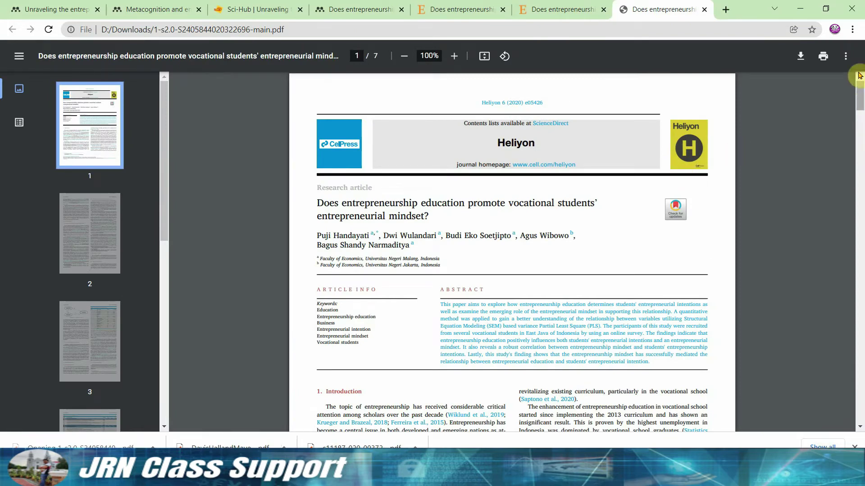
left_click_drag(860, 95, 857, 340)
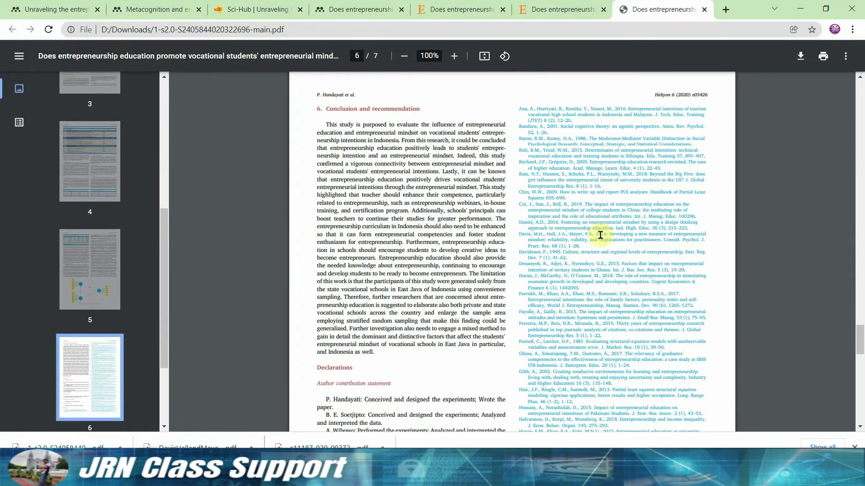
left_click(585, 216)
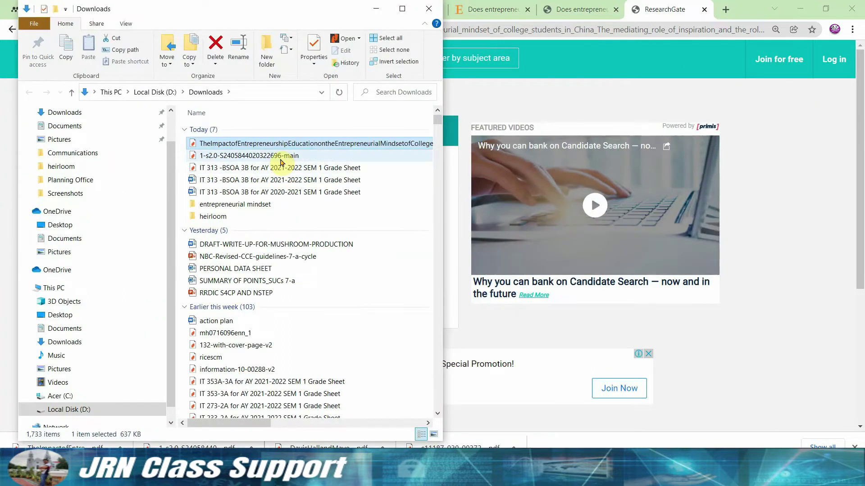
Move the two downloaded article PDFs into the entrepreneurial mindset folder and close Explorer.
left_click(280, 157, "ctrl")
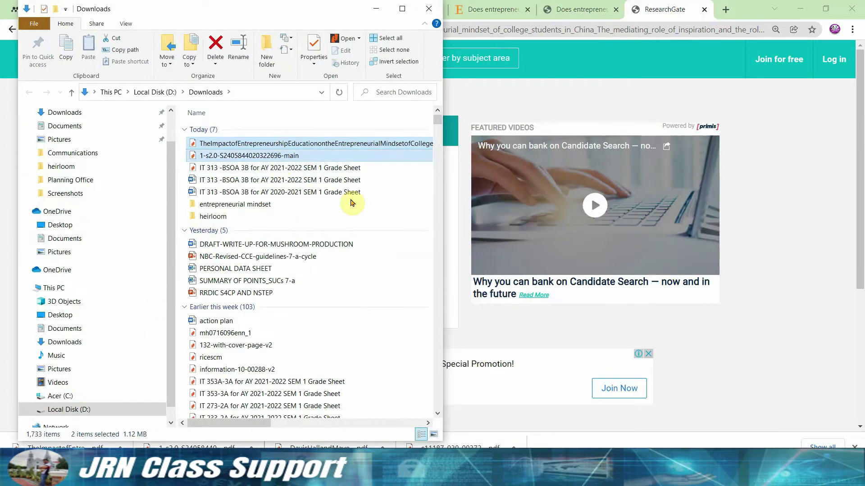
double_click(229, 205)
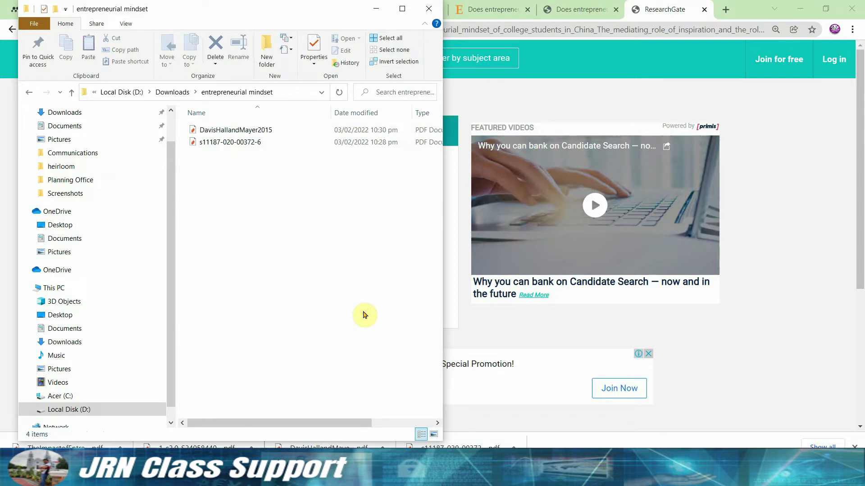
key("ctrl+v")
key("alt+Tab")
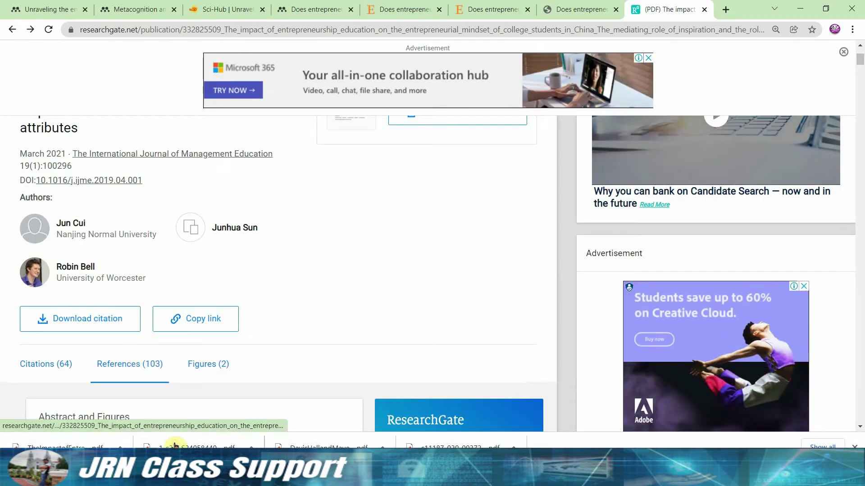
Open the Entrepreneurial Mindset entry from the ResearchGate reference list in a new tab and view it.
scroll(175, 445, "down", 15)
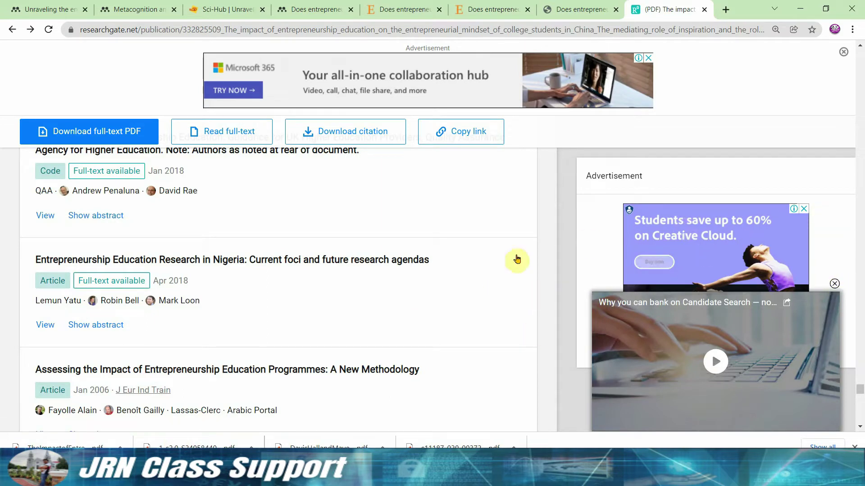
scroll(701, 329, "up", 2)
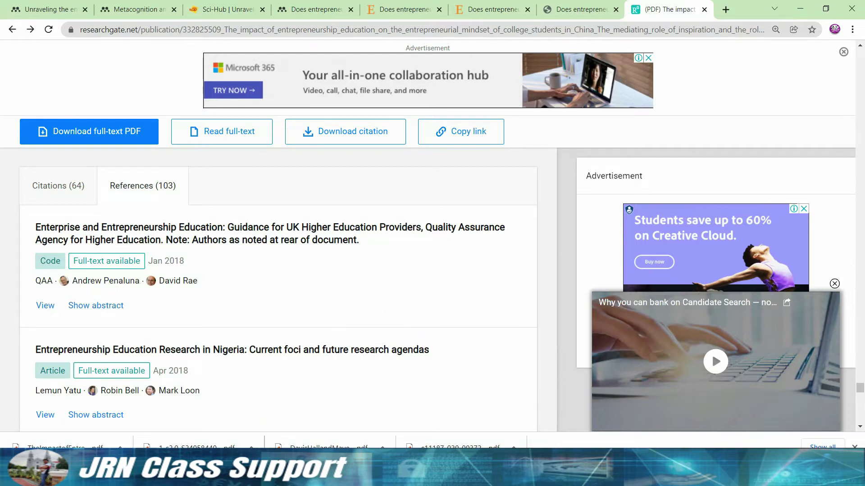
scroll(547, 338, "down", 5)
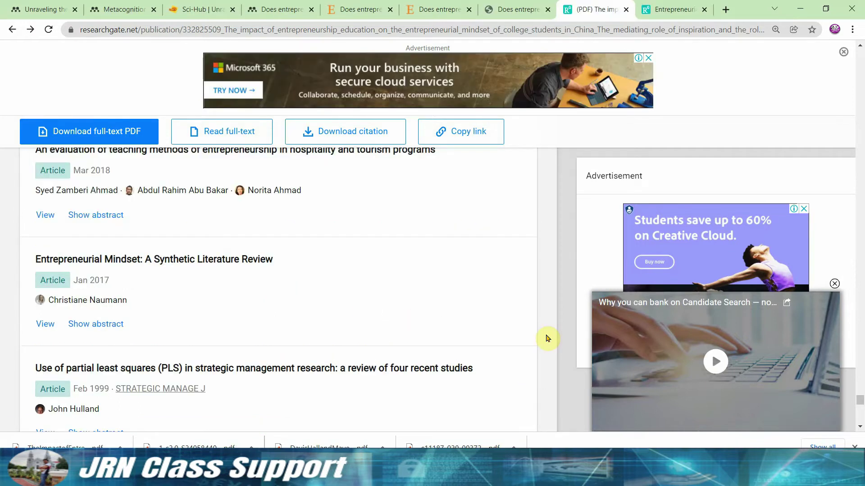
right_click(214, 259)
left_click(249, 267)
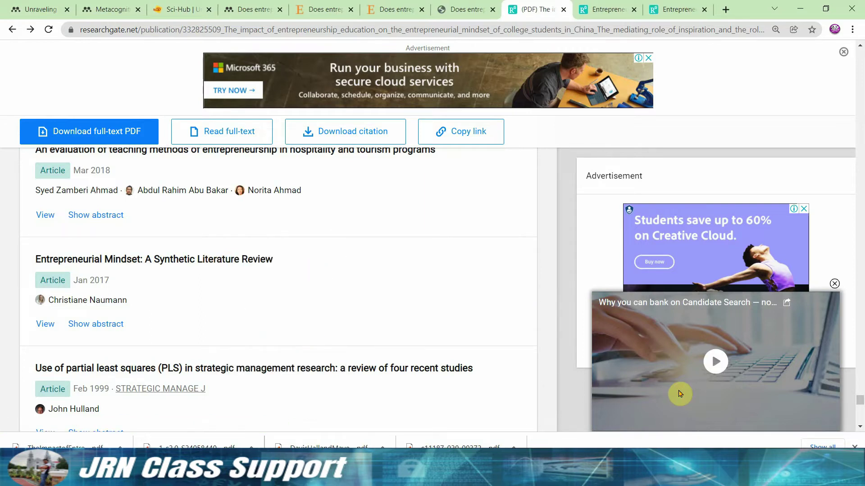
scroll(679, 394, "down", 3)
key("ctrl+Tab")
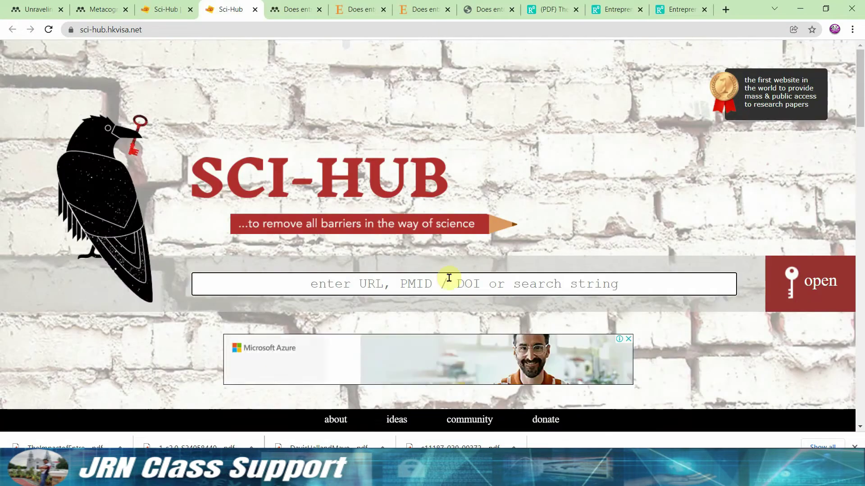
Search Sci-Hub for the pasted article DOI, trimmed of its extra text.
type("10.5465/AMBPP.2012.13739abstract")
key("BackSpace")
key("BackSpace")
key("BackSpace")
key("BackSpace")
key("BackSpace")
key("BackSpace")
key("BackSpace")
key("BackSpace")
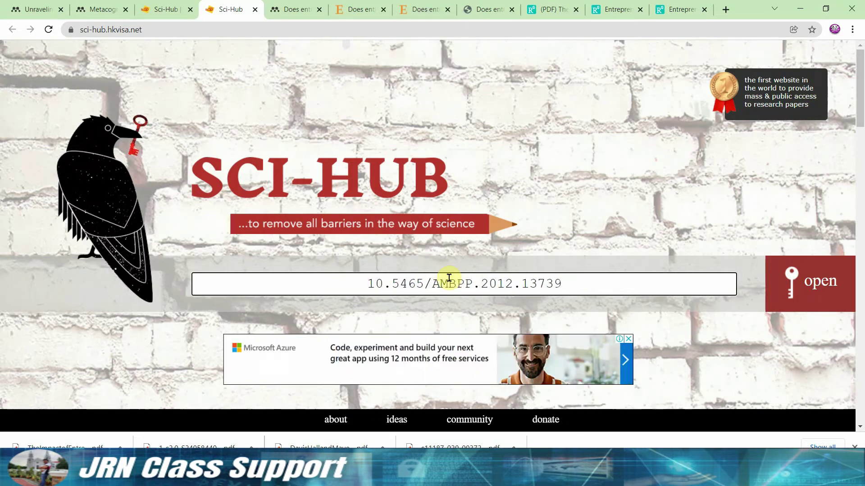
key("Return")
Close the Sci-Hub, Entrepreneurial Mindsets and ResearchGate article tabs.
key("ctrl+w")
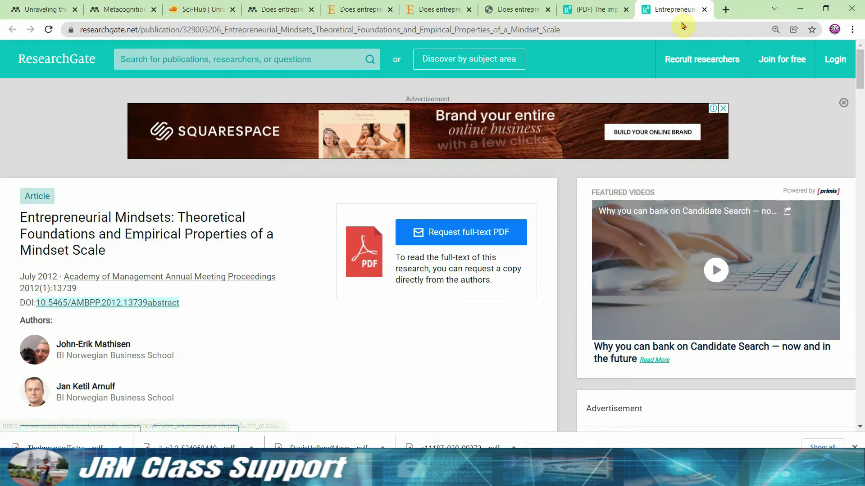
key("ctrl+w")
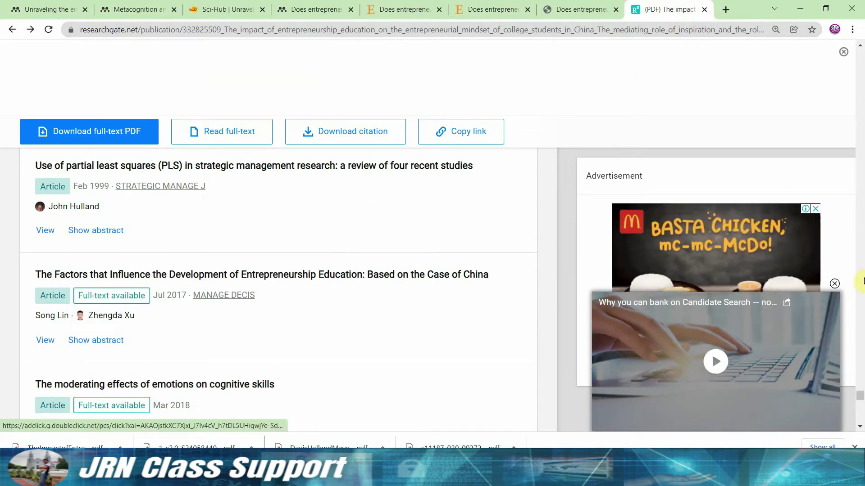
left_click_drag(860, 396, 858, 400)
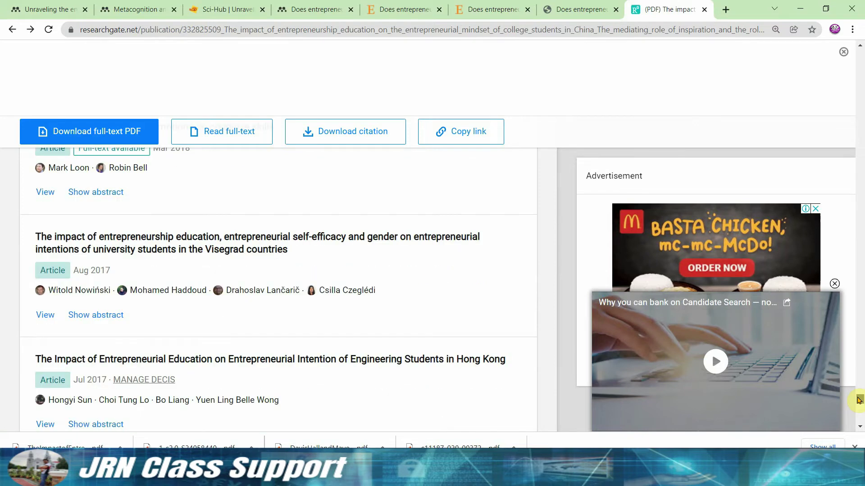
key("ctrl+w")
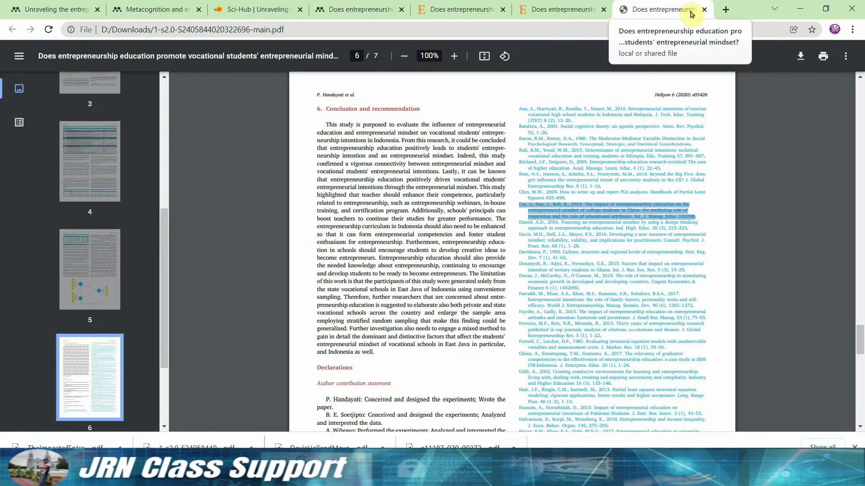
Close the local PDF and Heliyon reader tabs and return to the Heliyon article page.
left_click(705, 11)
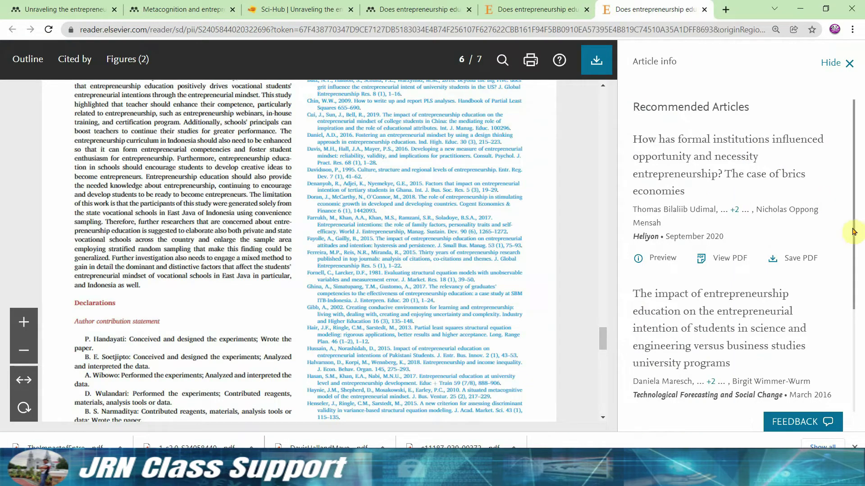
left_click_drag(858, 225, 858, 295)
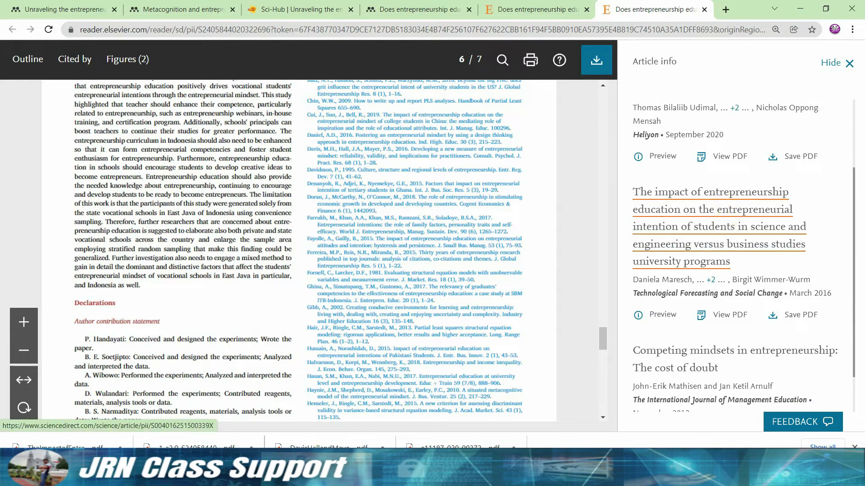
left_click(711, 209)
left_click(554, 10)
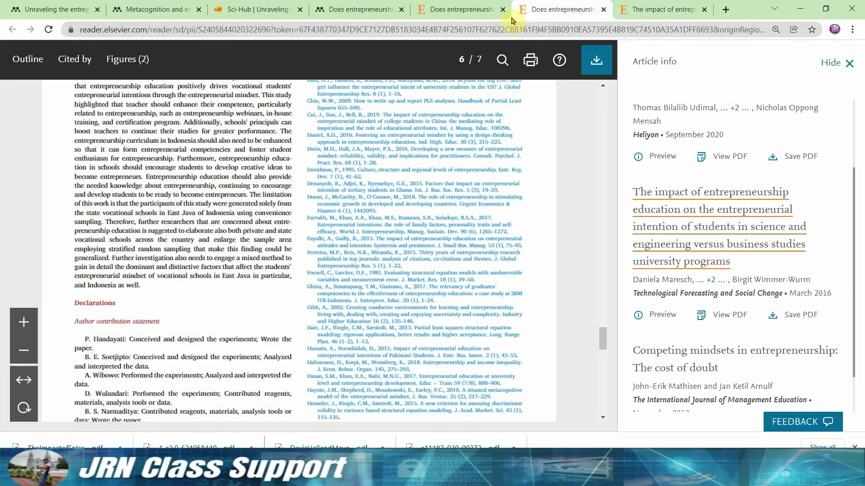
left_click(604, 10)
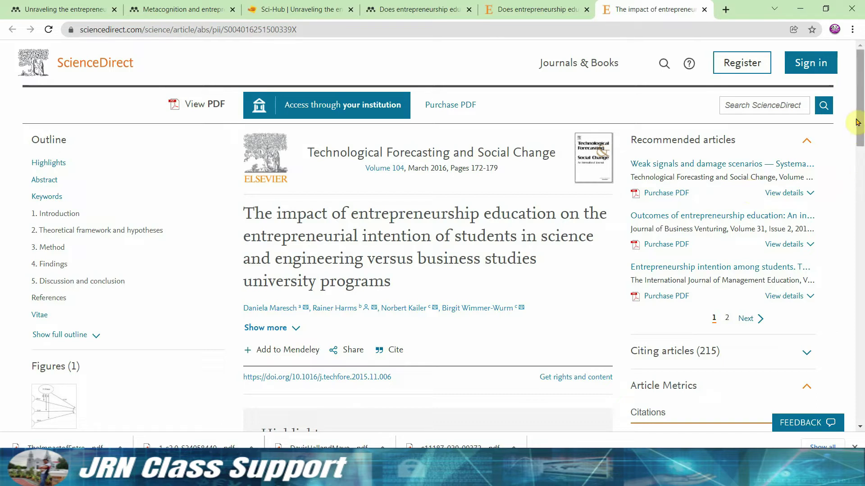
left_click_drag(859, 123, 858, 136)
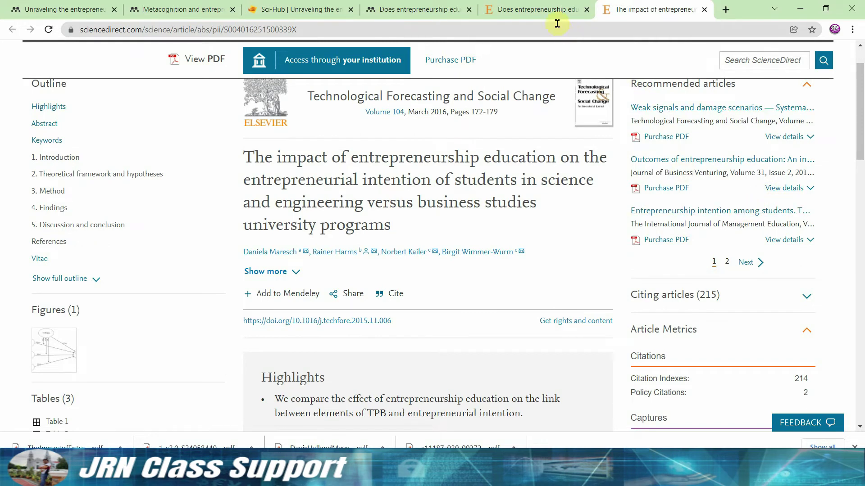
left_click(536, 10)
Open 'Competing mindsets in entrepreneurship: The cost of doubt' and copy its DOI for Sci-Hub.
left_click(720, 351)
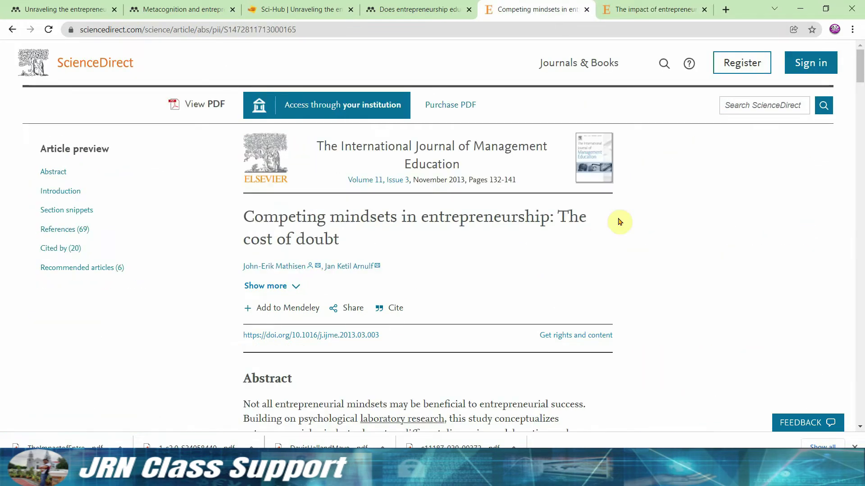
left_click_drag(380, 335, 250, 336)
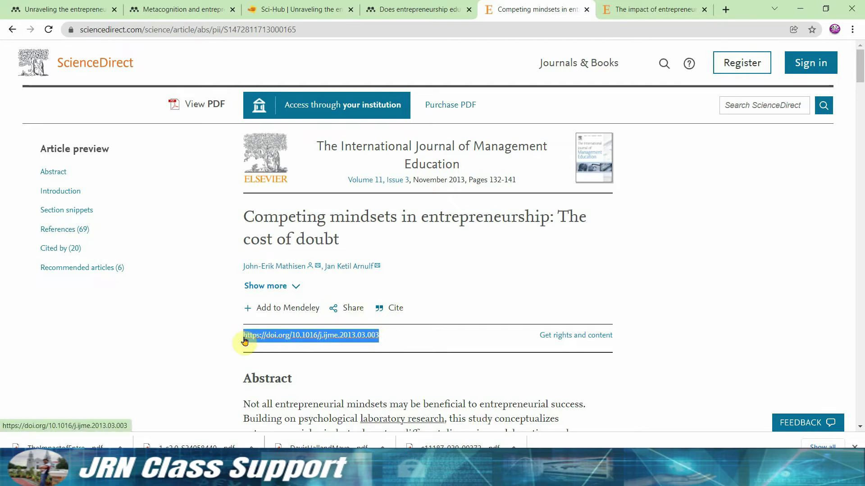
left_click(297, 9)
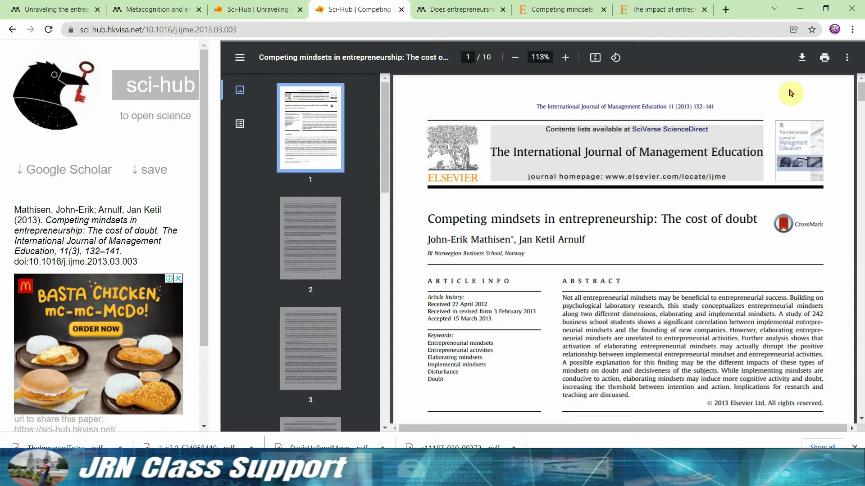
Save the Competing mindsets PDF, then download the cited Freitas et al. (2004) paper via its DOI.
left_click(802, 57)
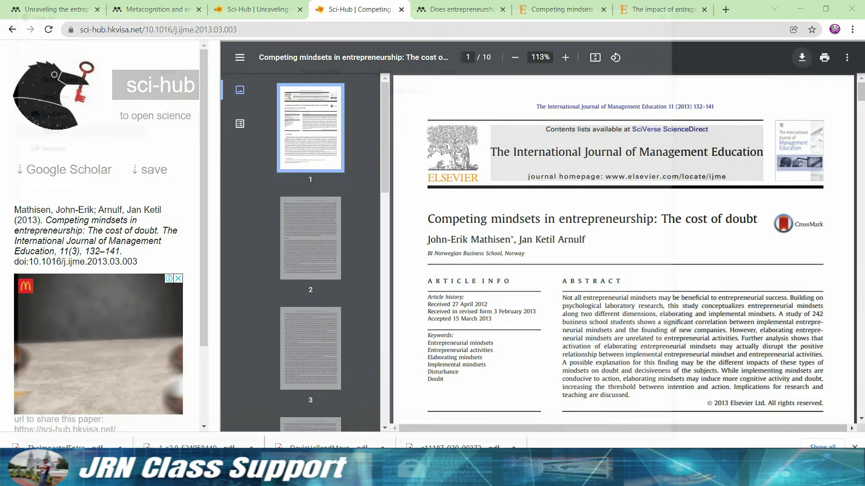
left_click(598, 435)
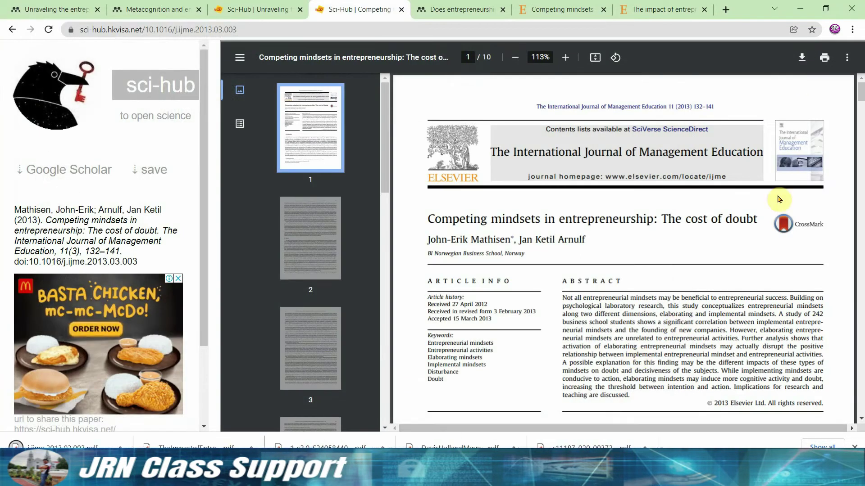
left_click_drag(860, 90, 857, 360)
scroll(712, 352, "down", 1)
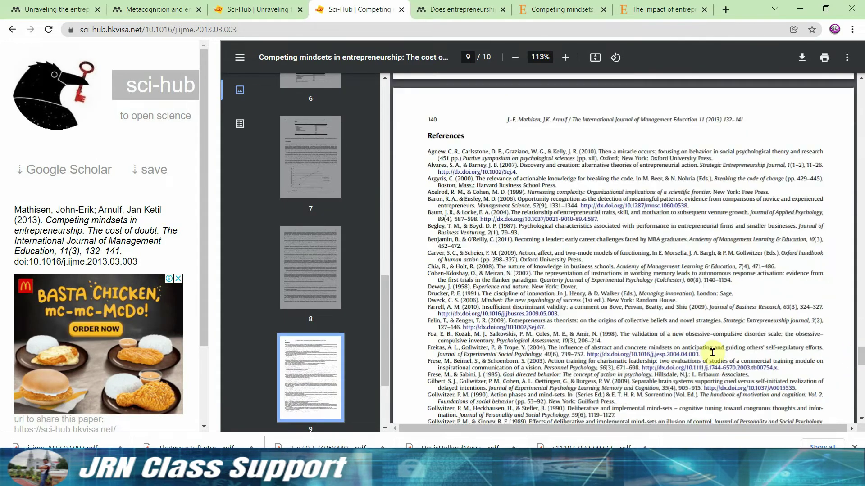
left_click_drag(668, 354, 585, 354)
left_click(588, 354)
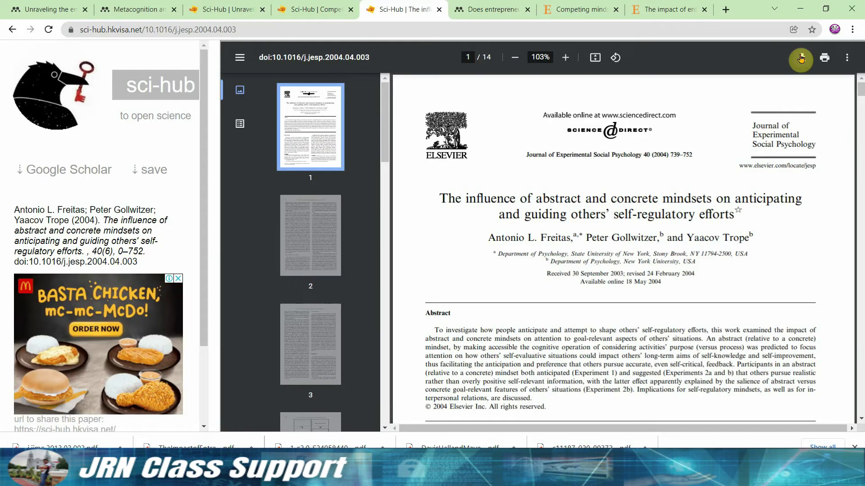
left_click(800, 60)
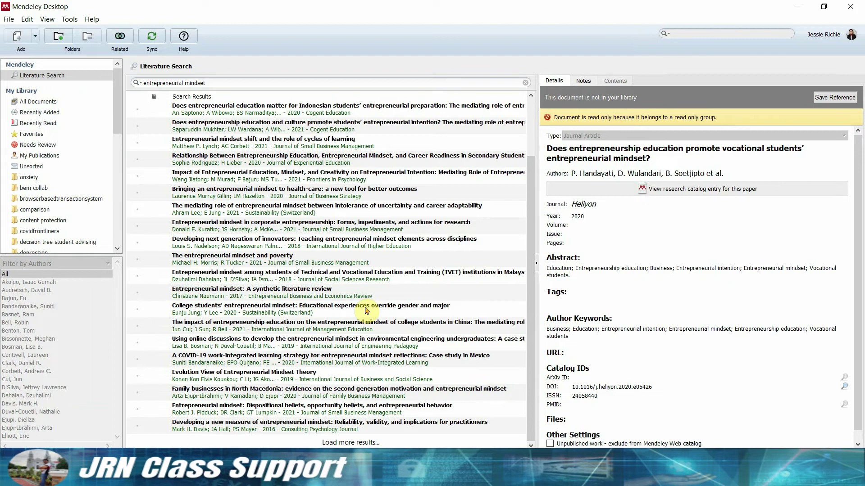
Open the College students' entrepreneurial mindset catalogue page and download its open-access PDF.
double_click(367, 311)
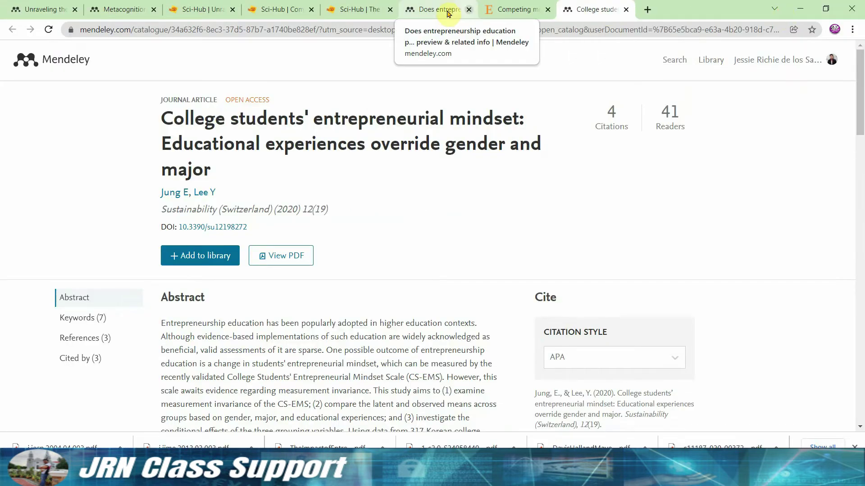
left_click(448, 12)
left_click(468, 9)
left_click(513, 9)
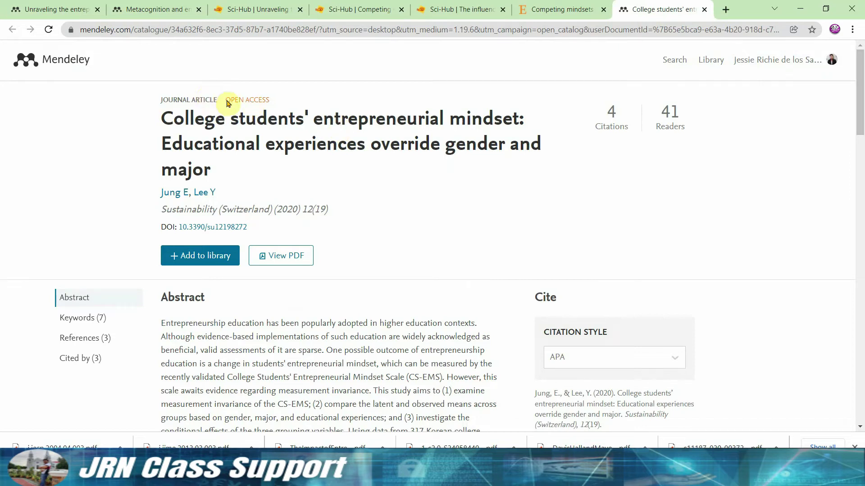
left_click_drag(226, 100, 276, 104)
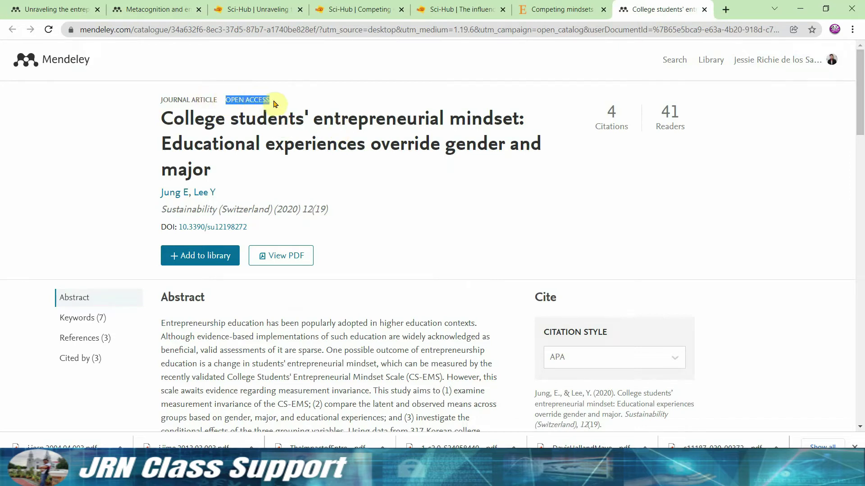
left_click(290, 256)
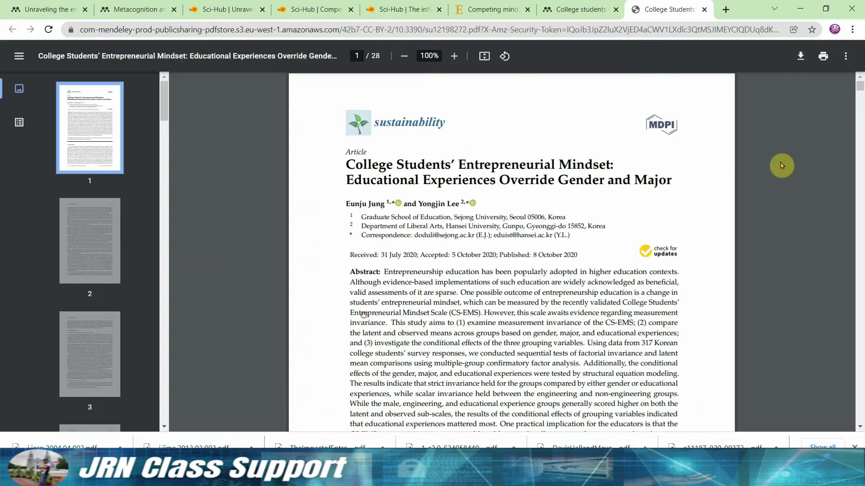
left_click(801, 56)
left_click_drag(861, 103, 849, 349)
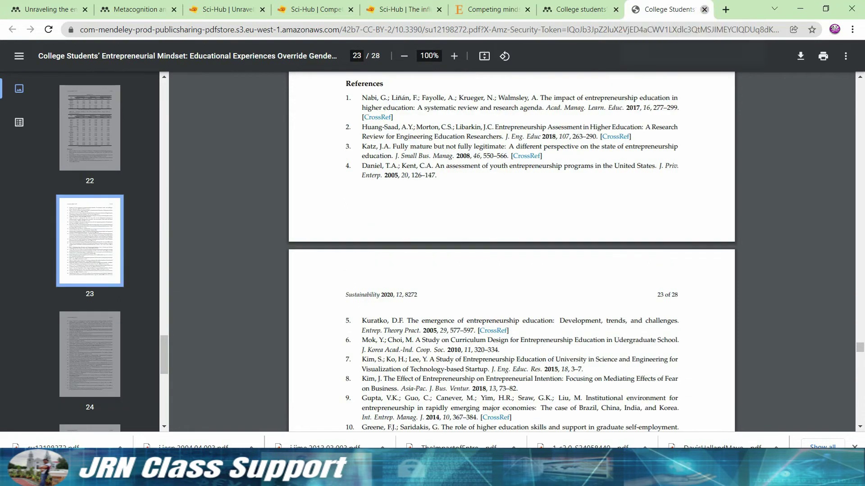
Close the PDF and open the first citing paper on entrepreneurial education and creativity.
left_click(704, 9)
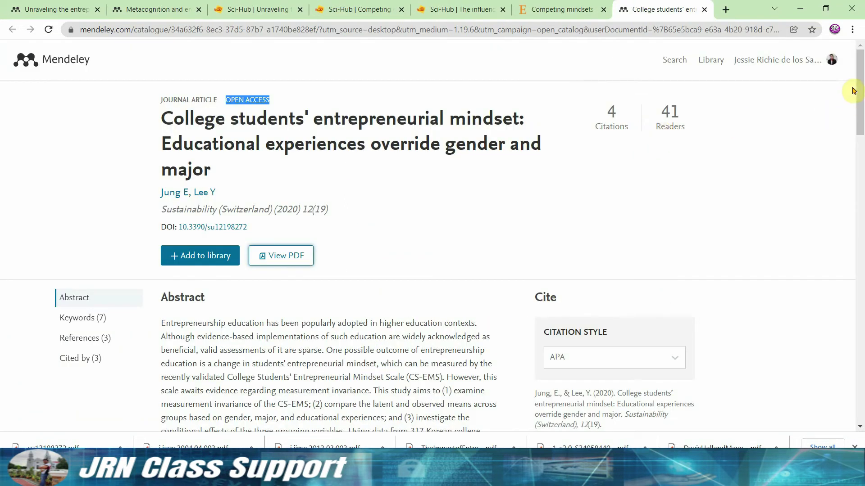
scroll(367, 242, "down", 15)
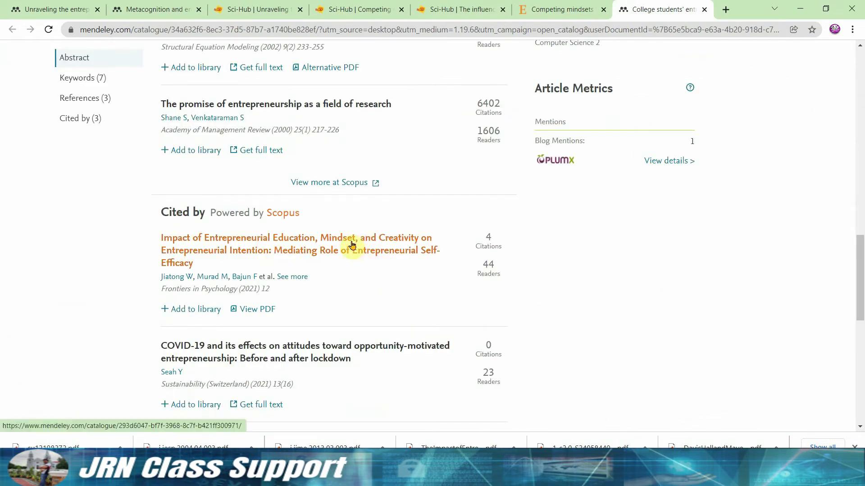
left_click(352, 245)
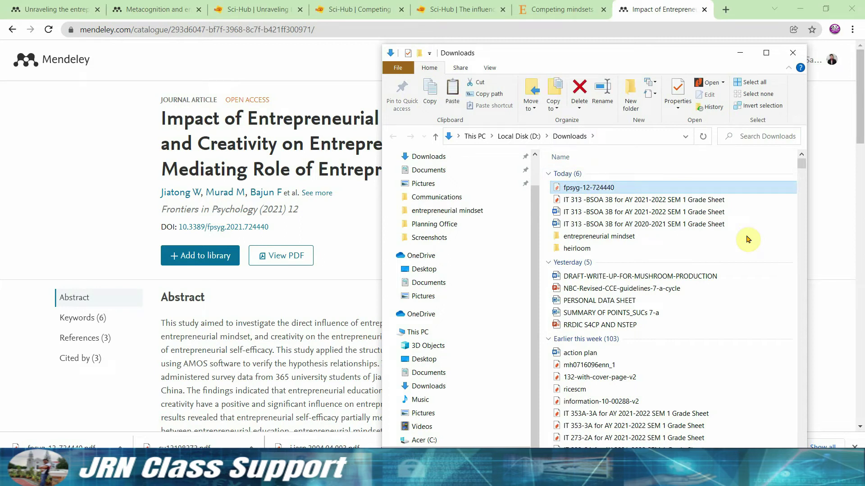
Paste fpsyg-12-724440 into the entrepreneurial mindset folder and close the citing paper's browser page.
double_click(590, 238)
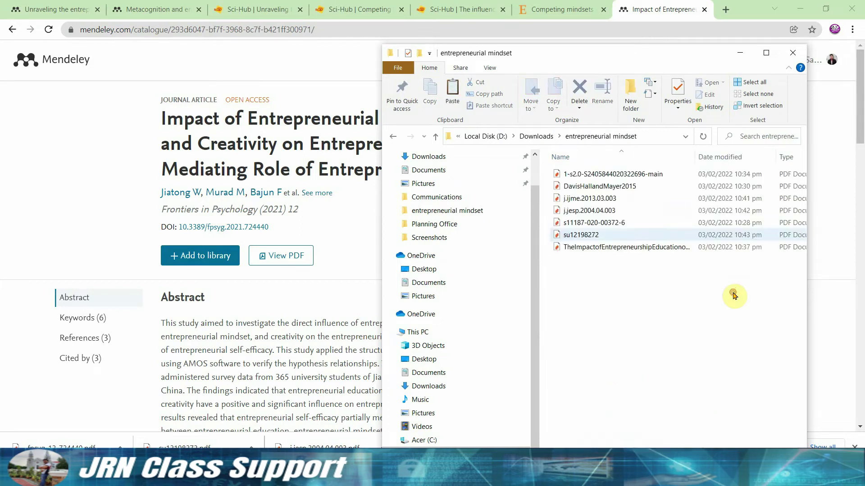
key("ctrl+v")
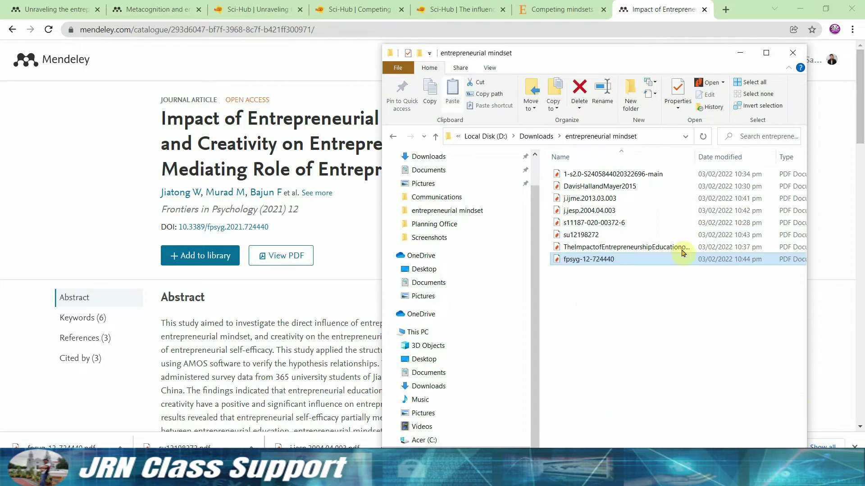
left_click(122, 170)
mouse_move(853, 79)
left_mouse_down()
mouse_move(851, 225)
mouse_move(850, 90)
left_mouse_up()
left_click(704, 9)
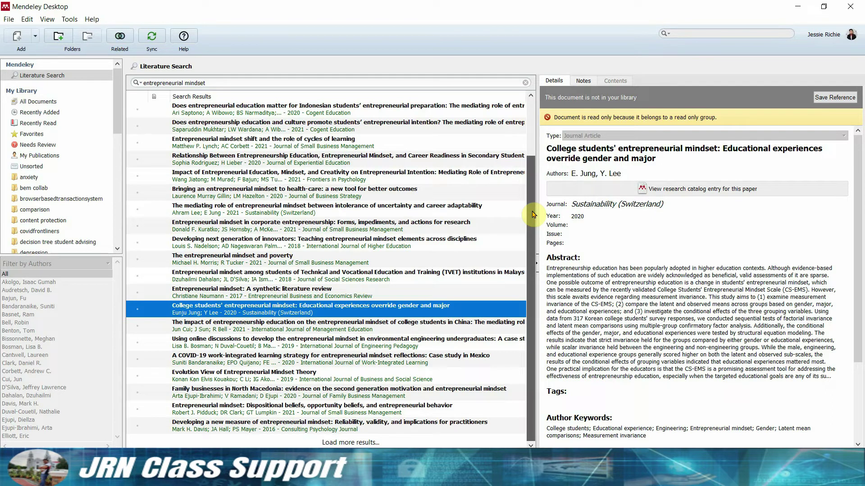
Look up the Developing a new measure paper by its DOI and save its PDF as cpb0000045.
left_click(346, 429)
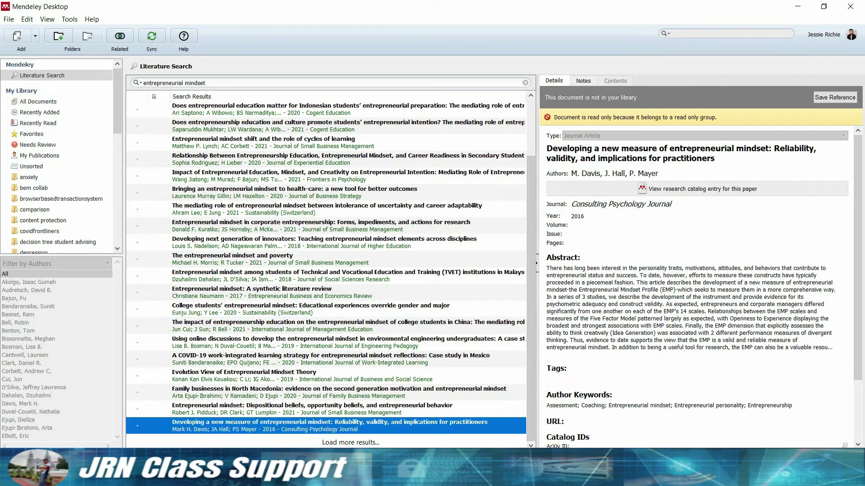
left_click(669, 188)
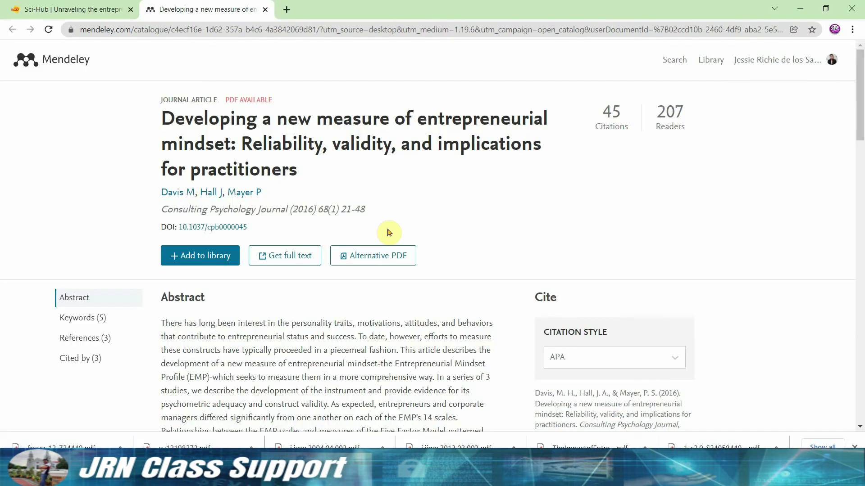
left_click_drag(247, 227, 181, 226)
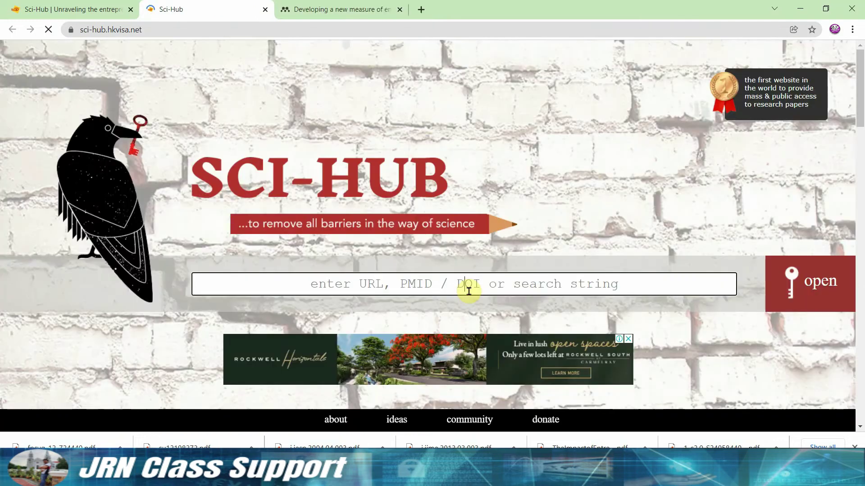
type("10.1037/cpb0000045")
key("Return")
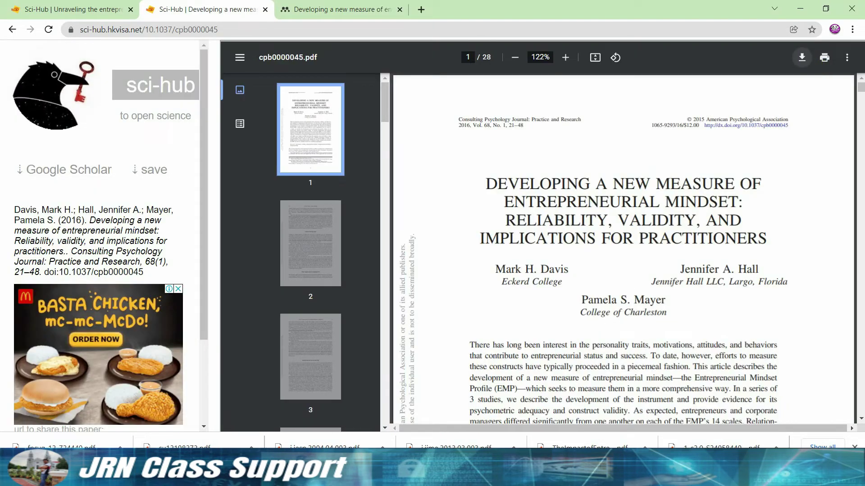
left_click(802, 57)
left_click(597, 434)
left_click(398, 18)
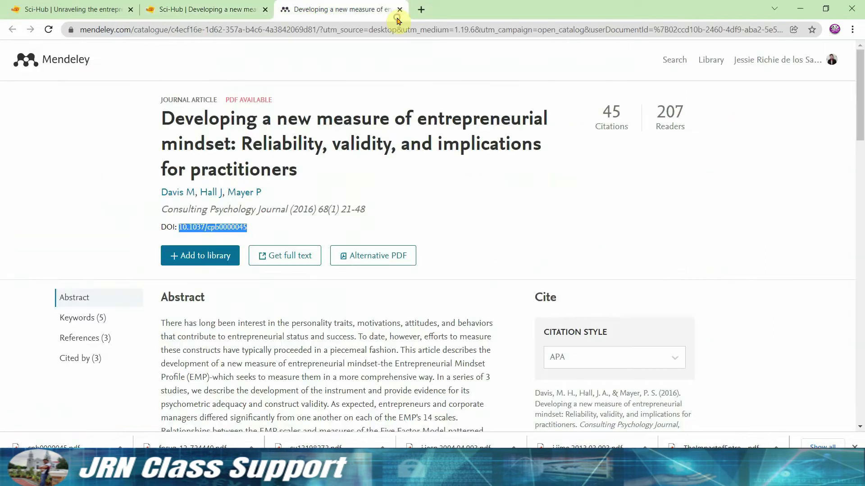
Download the open-access Evolution View of Entrepreneurial Mindset Theory PDF as 13.pdf.
key("alt+Tab")
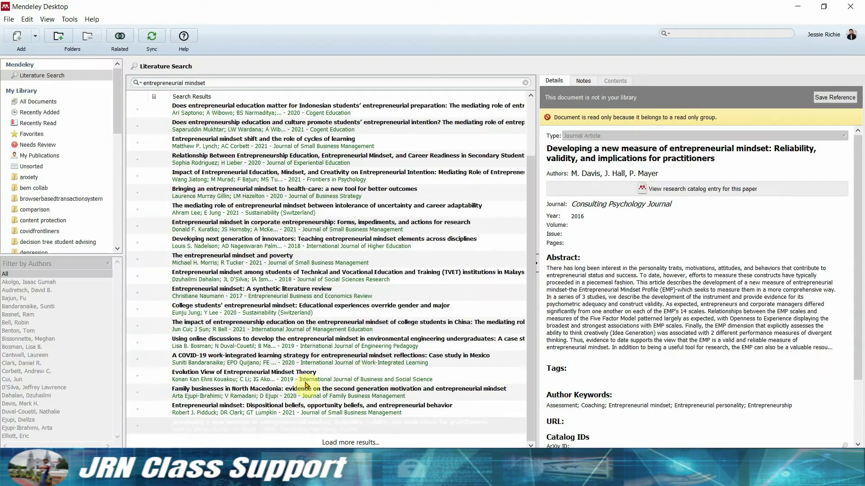
left_click(300, 379)
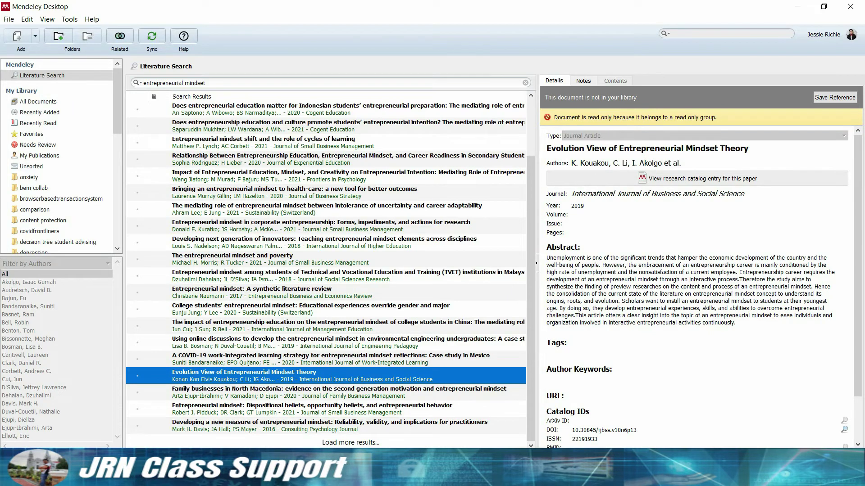
left_click(656, 180)
left_click_drag(270, 99, 225, 99)
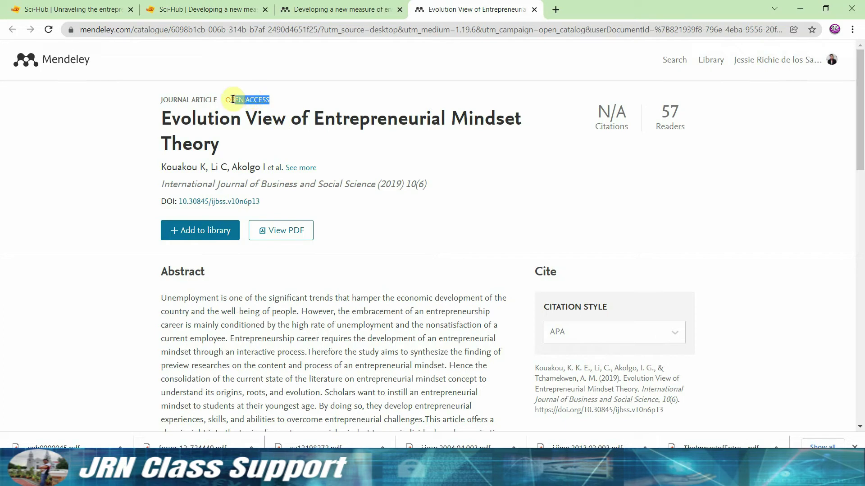
left_click(281, 232)
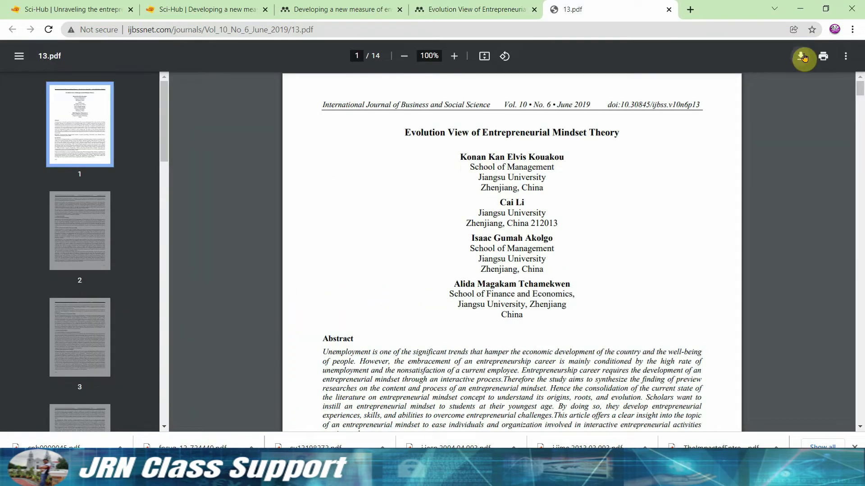
left_click(800, 56)
left_click(599, 435)
left_click(495, 9)
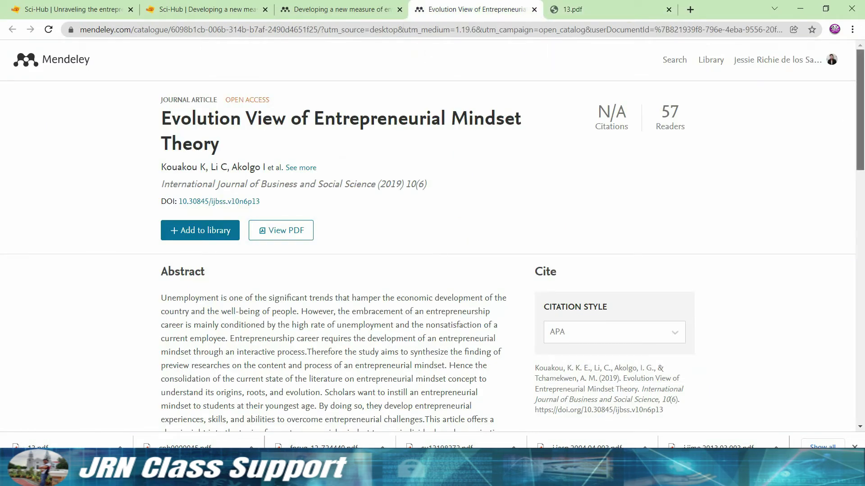
left_click_drag(860, 135, 860, 158)
key("alt+Tab")
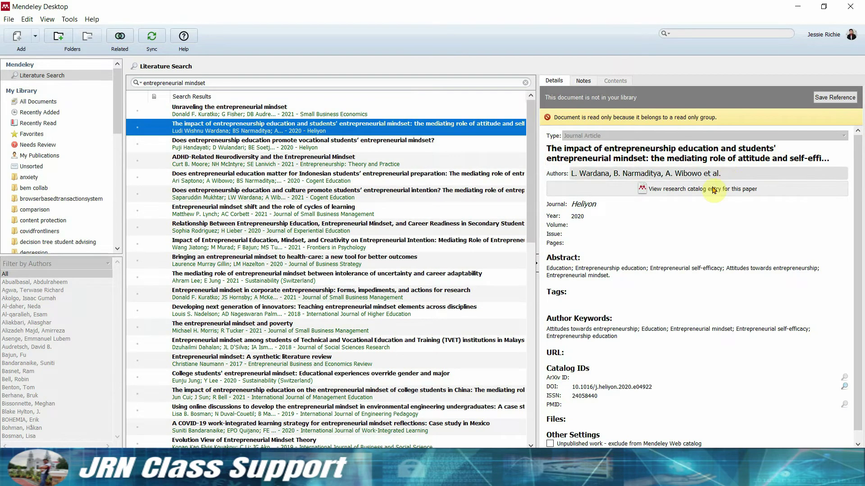
Open the entrepreneurship education and mindset paper's full text on ScienceDirect.
left_click(756, 136)
left_click(350, 10)
left_click_drag(365, 209, 403, 253)
left_click(502, 315)
left_click(281, 256)
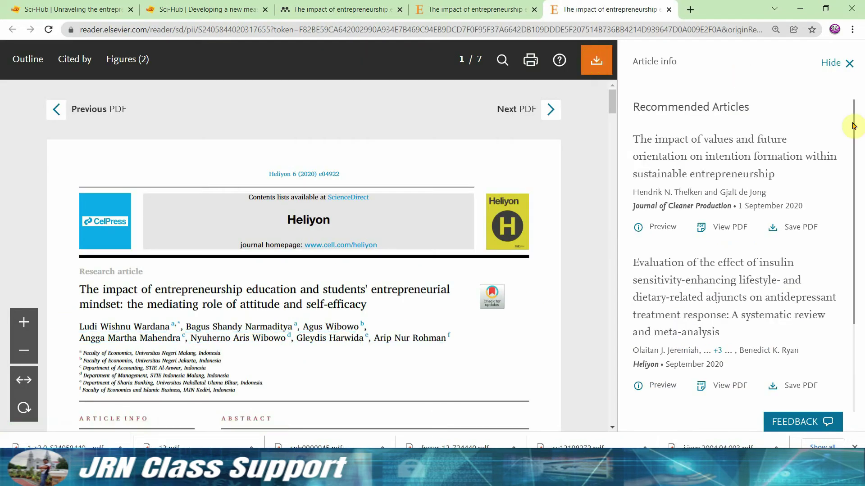
left_click(473, 10)
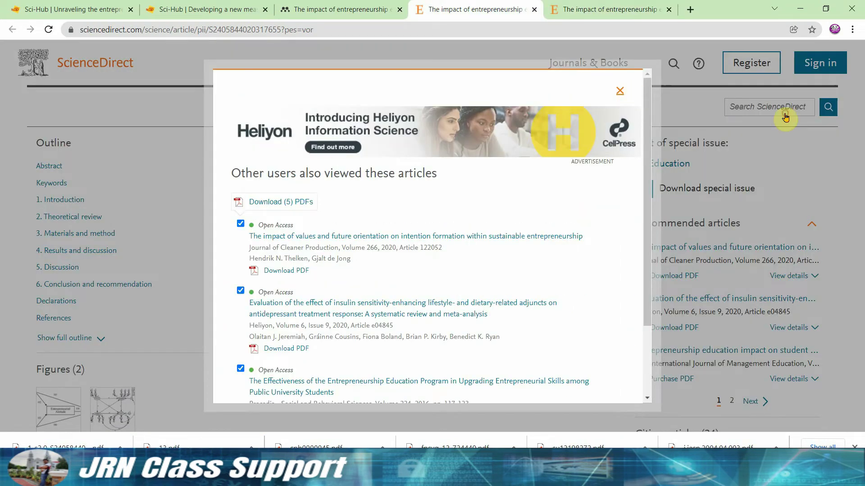
left_click(833, 81)
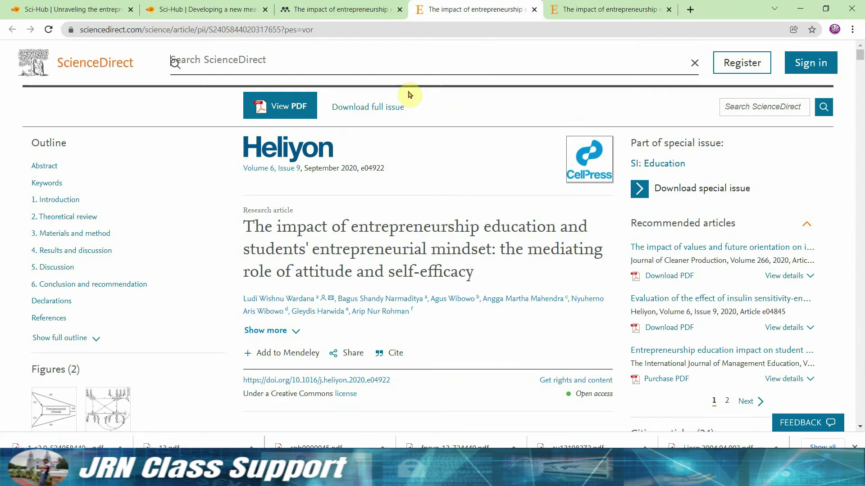
Search ScienceDirect for 'entrepreniurial mindset', scan the results, then close the ScienceDirect and PDF tabs.
type("entrepreni")
type("urial mindset")
key("Return")
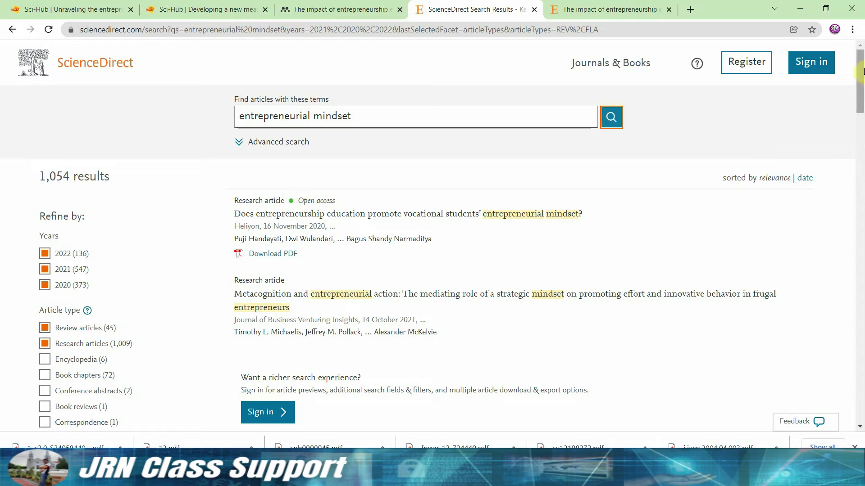
scroll(855, 111, "down", 5)
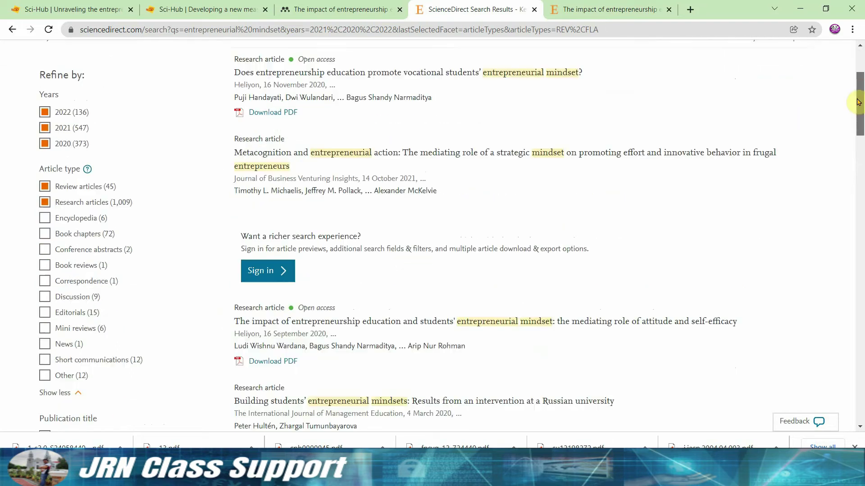
left_click_drag(855, 113, 862, 176)
key("ctrl+w")
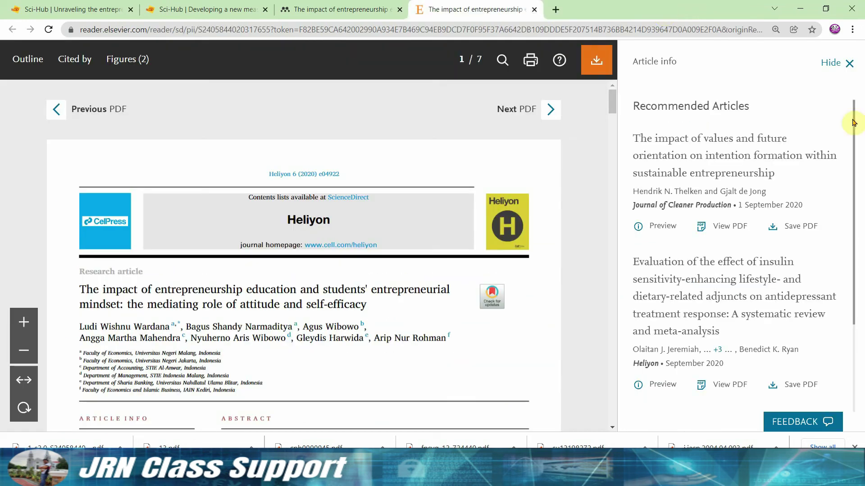
left_click_drag(842, 139, 846, 229)
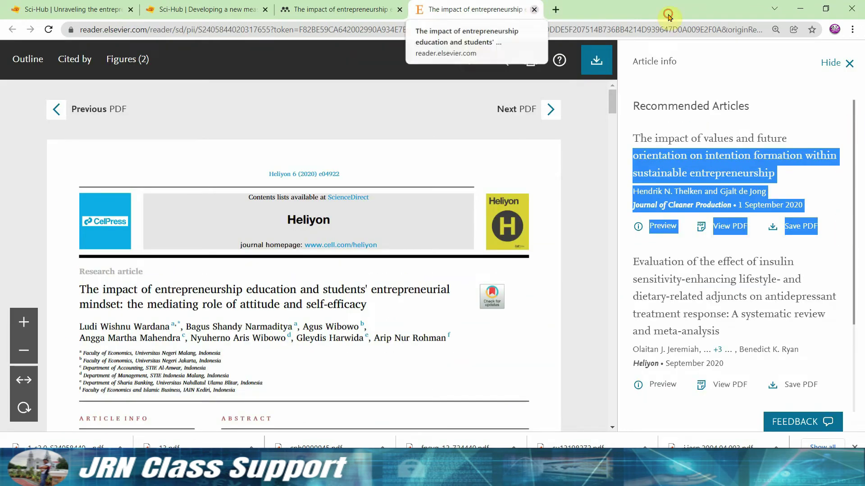
key("ctrl+w")
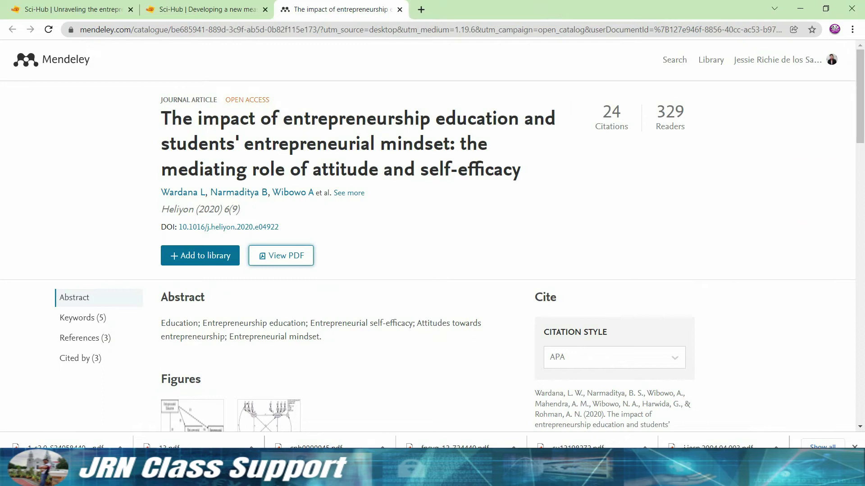
Select the College students' entrepreneurial mindset paper in Mendeley Desktop's search results.
key("alt+Tab")
left_click(311, 377)
key("alt+Tab")
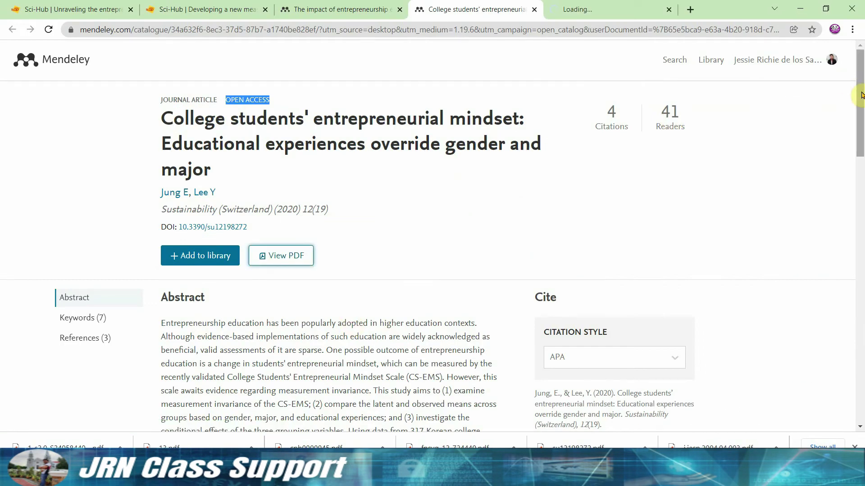
mouse_move(858, 94)
left_mouse_down()
mouse_move(857, 280)
mouse_move(857, 85)
left_mouse_up()
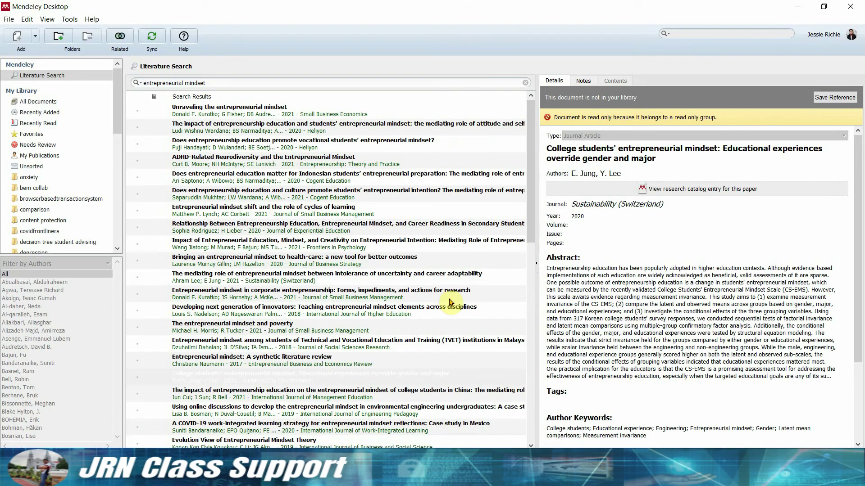
Select the 2021 Journal of Small Business Management paper 'Entrepreneurial mindset: Dispositional beliefs…' in the results.
left_click_drag(533, 182, 533, 228)
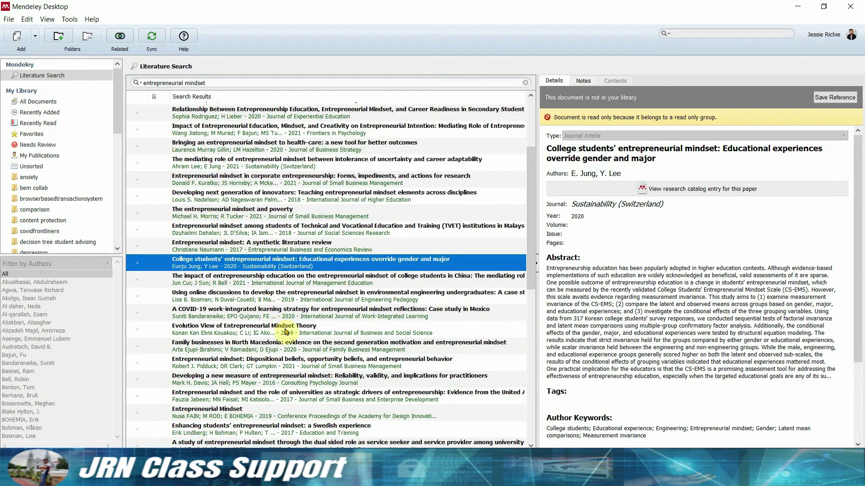
left_click(301, 368)
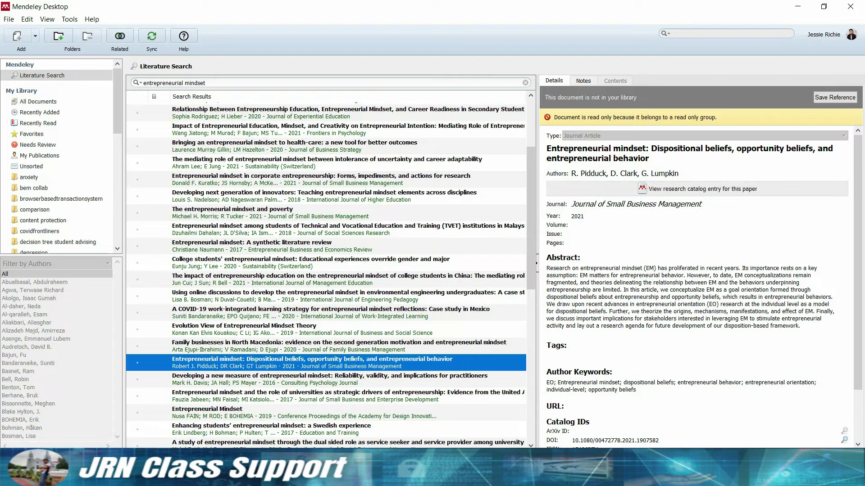
Check the College students' paper PDF, cancel its duplicate download, and close its catalogue page.
left_click(605, 189)
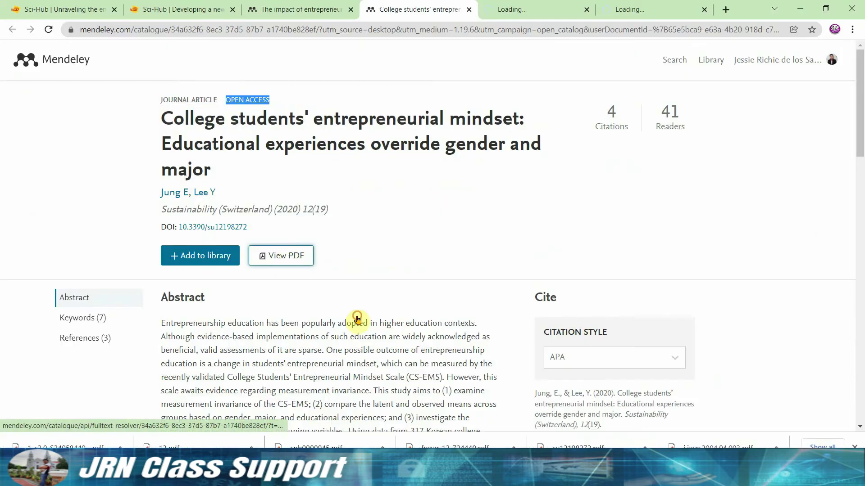
left_click(315, 290)
left_click_drag(250, 227, 181, 229)
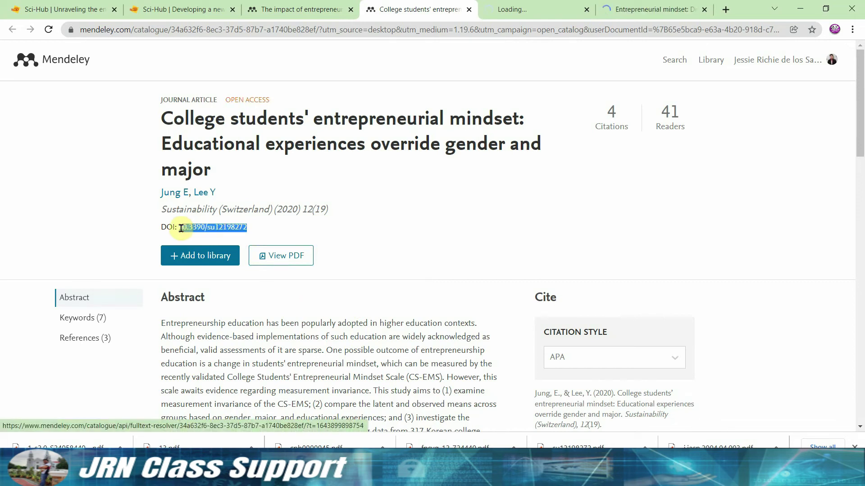
left_click(278, 250)
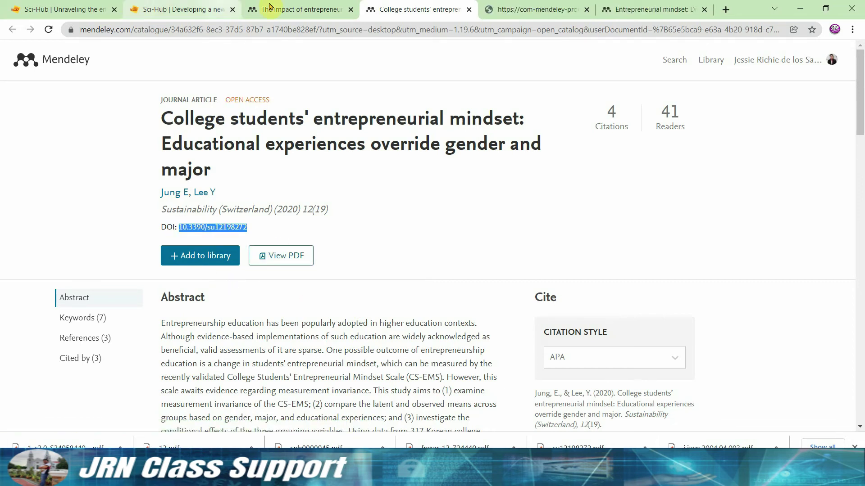
key("ctrl+s")
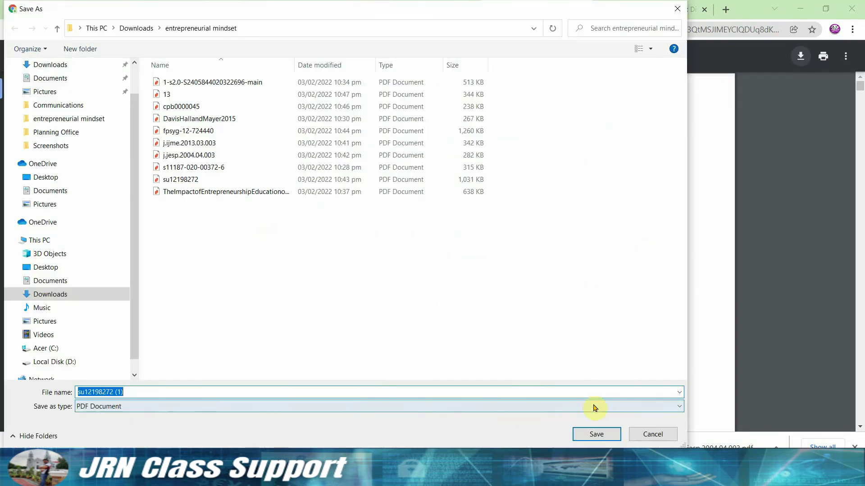
left_click(653, 434)
left_click(584, 11)
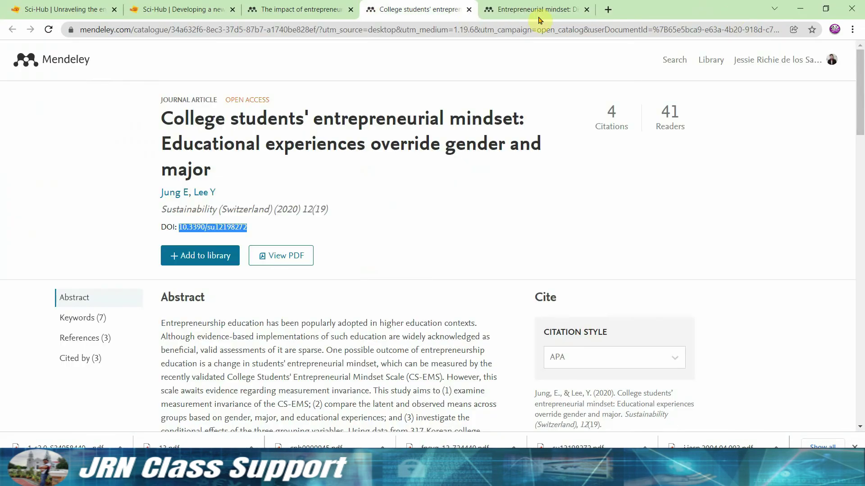
key("ctrl+w")
Look up the Dispositional beliefs paper's DOI on Sci-Hub and save the PDF as pidduck2021.
left_click_drag(287, 227, 179, 227)
left_click(212, 9)
left_click(486, 10)
left_click(515, 267)
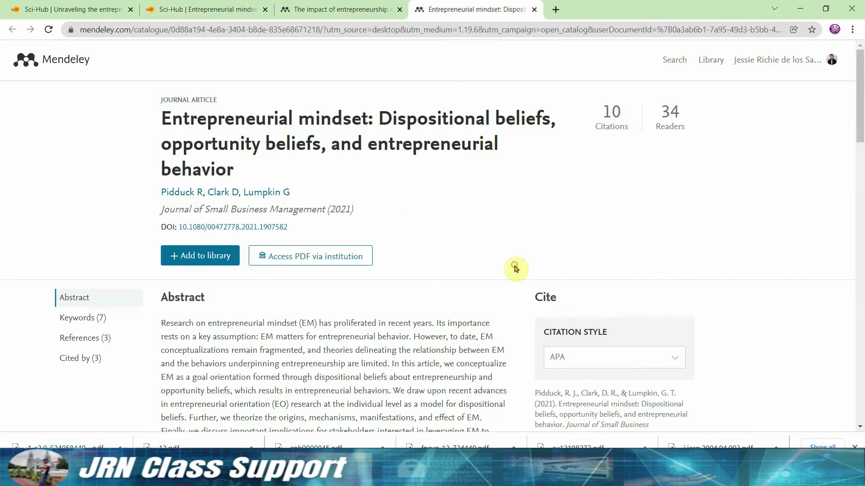
left_click_drag(298, 228, 455, 282)
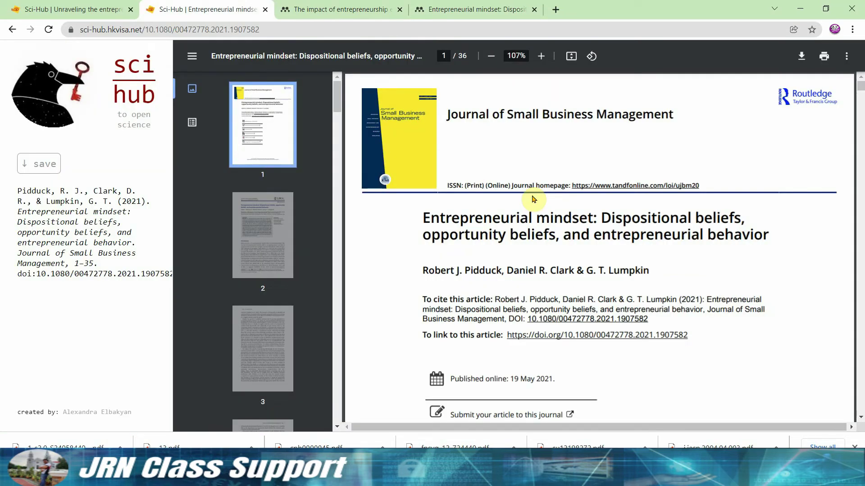
key("ctrl+s")
left_click(596, 435)
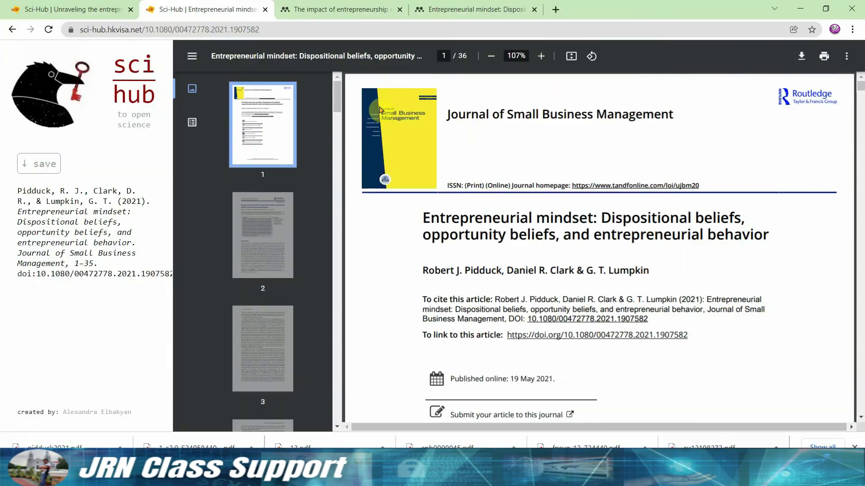
Return to Mendeley Desktop and list All Documents in the library.
left_click(257, 10)
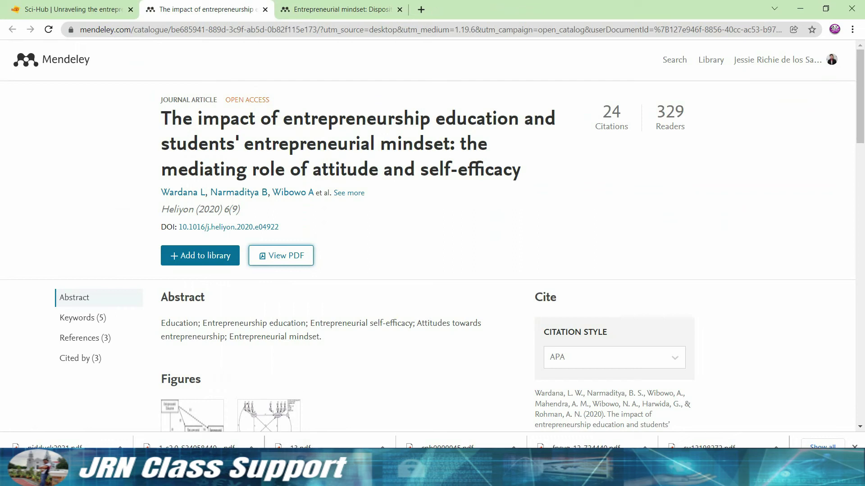
key("alt+Tab")
left_click(41, 101)
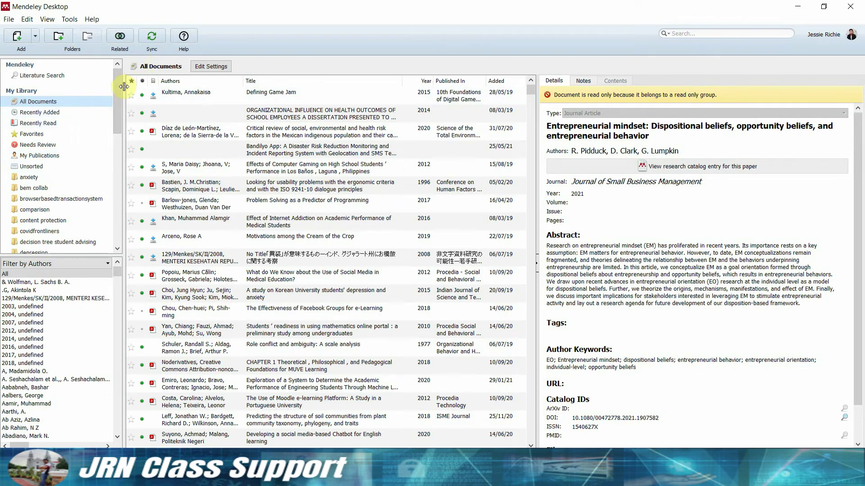
Widen the folder panel and add a library folder named 'entrepreneurial mindset'.
left_click_drag(123, 85, 197, 212)
left_click(44, 177)
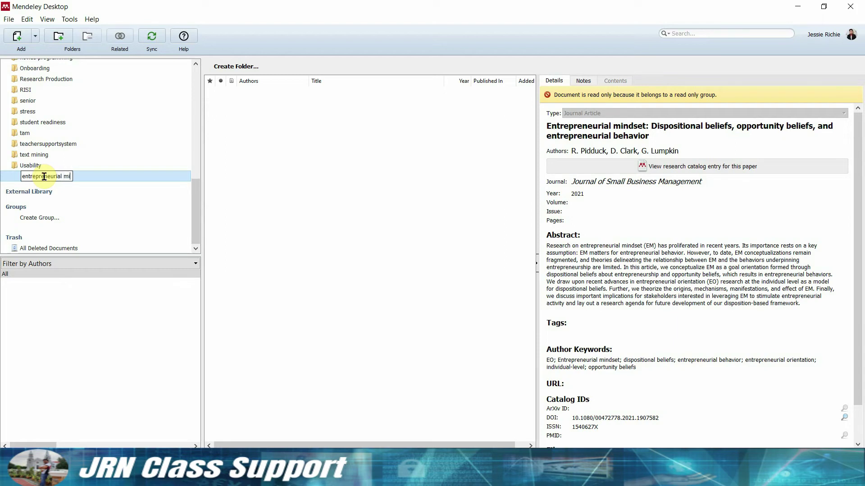
type("entrepreneurial mindset")
key("Return")
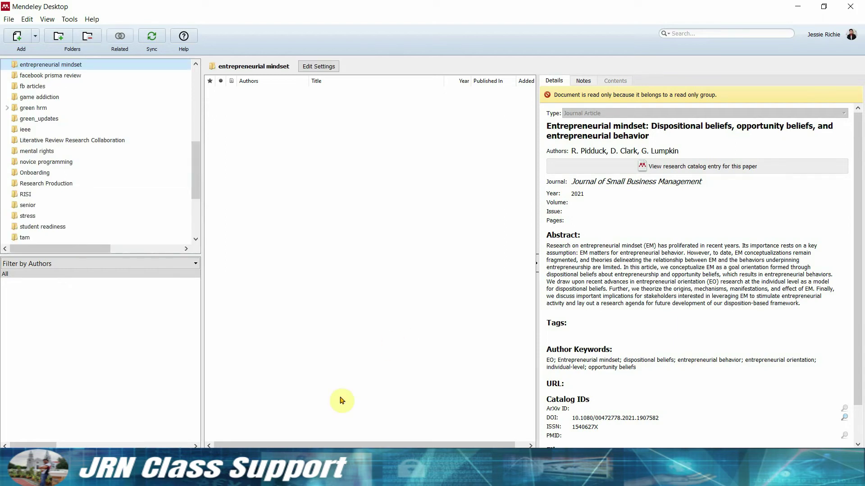
Drag all 11 PDFs from the File Explorer downloads folder into Mendeley's 'entrepreneurial mindset' folder.
left_click(264, 477)
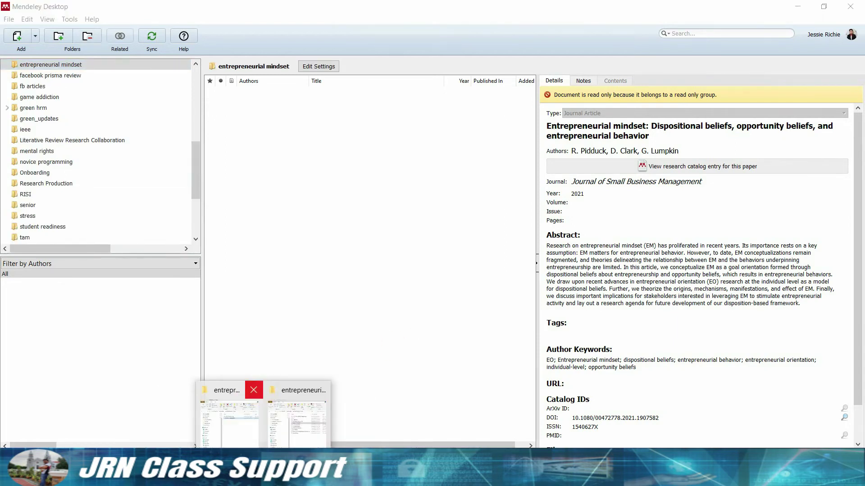
left_click(229, 419)
key("super+Right")
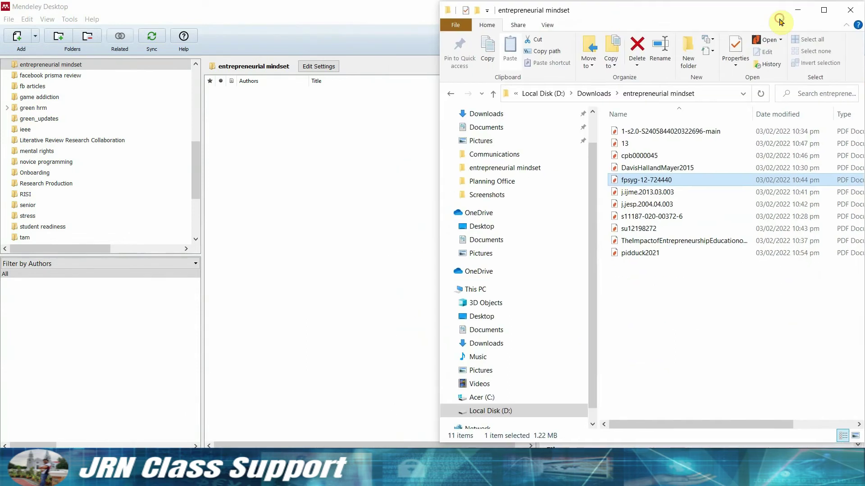
left_click(846, 361)
key("ctrl+a")
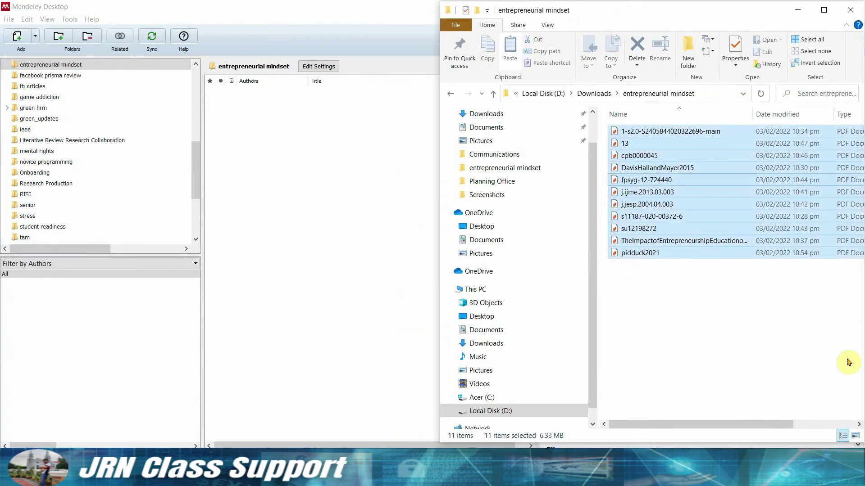
left_click(646, 180)
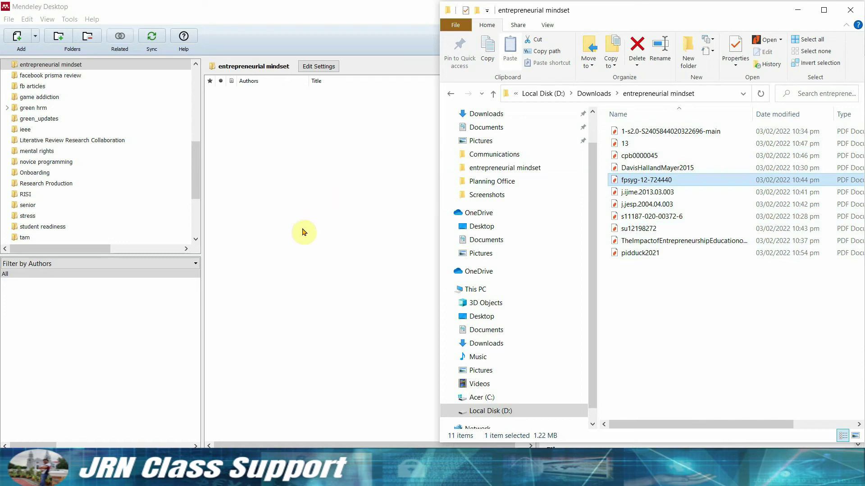
left_click(842, 376)
key("ctrl+a")
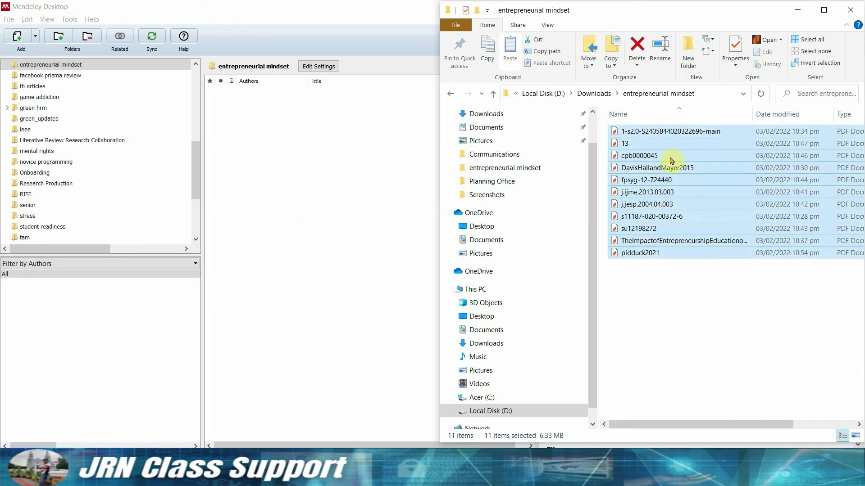
left_click_drag(665, 162, 326, 186)
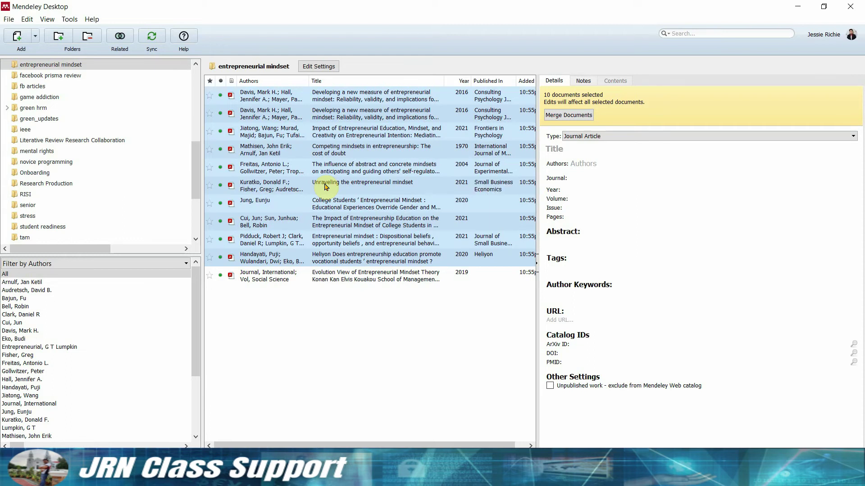
left_click(413, 386)
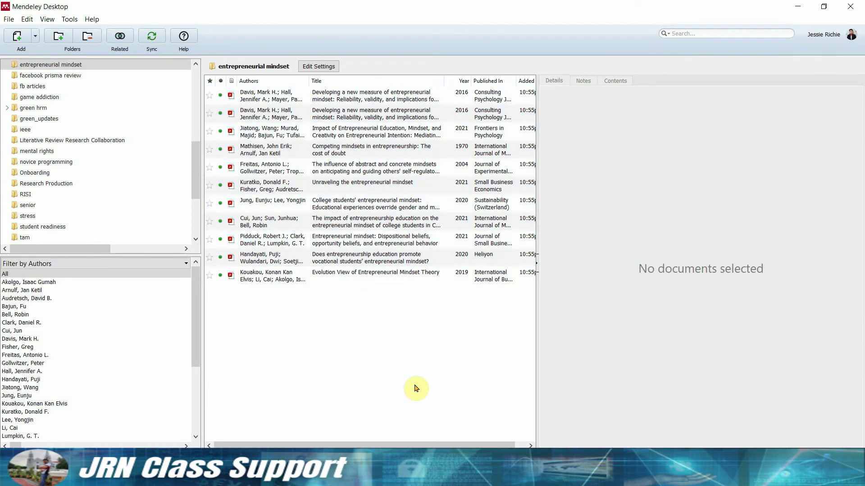
Open the Davis 2016 entrepreneurial mindset measure paper and scroll to its reference list.
left_click(379, 275)
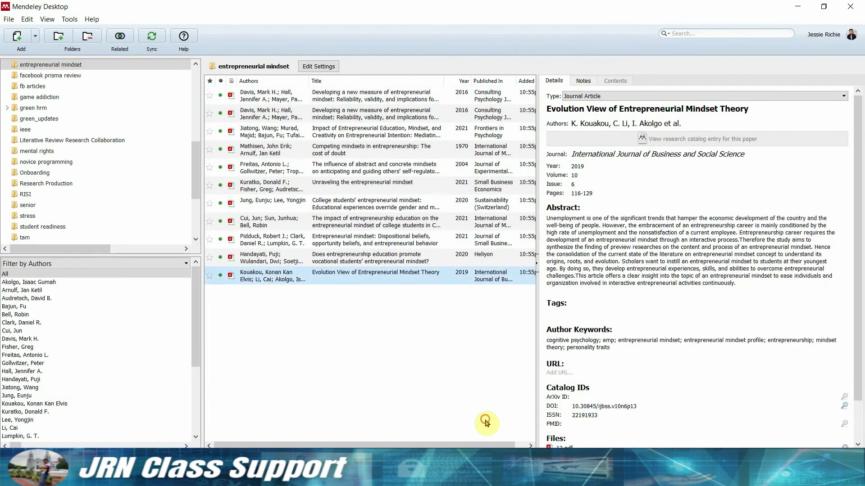
left_click(487, 423)
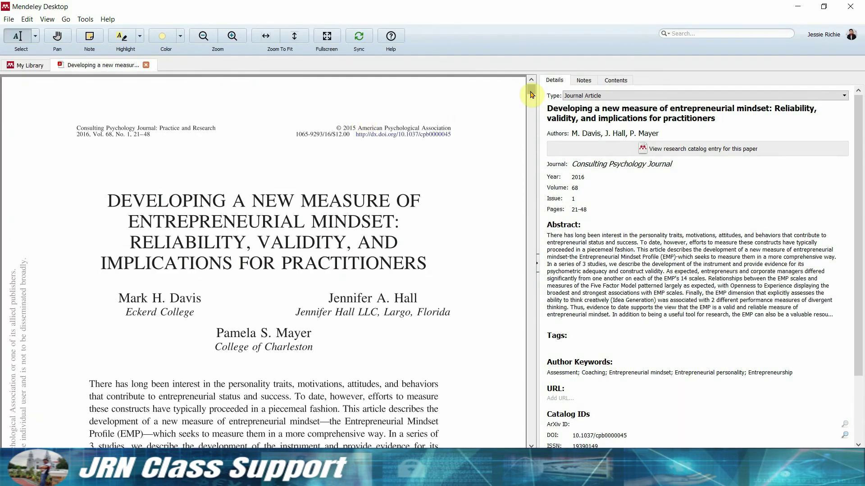
scroll(531, 97, "down", 5)
scroll(531, 100, "down", 1)
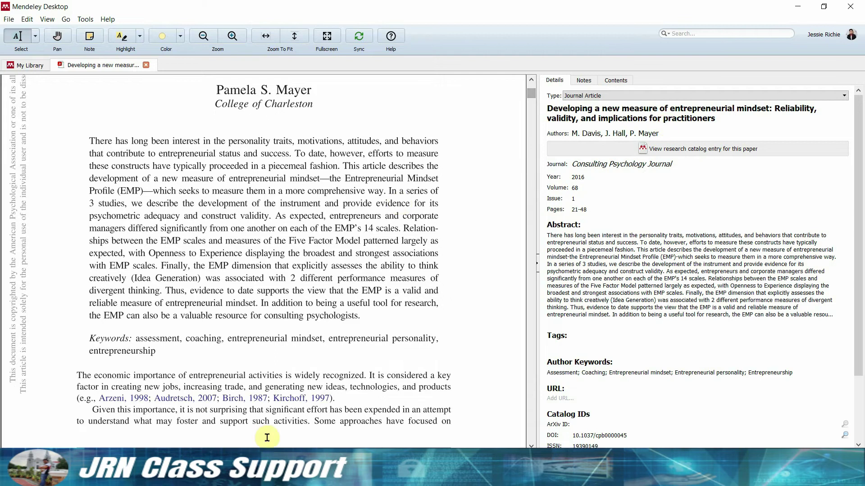
left_click(122, 400)
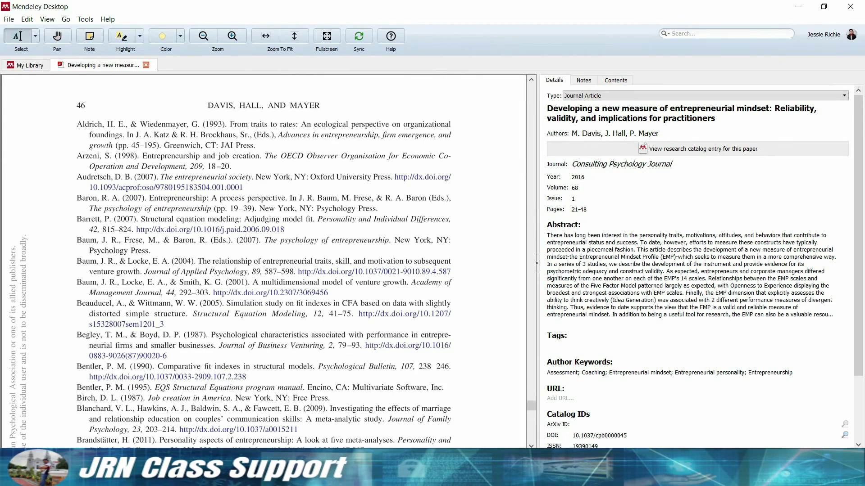
left_click(191, 187)
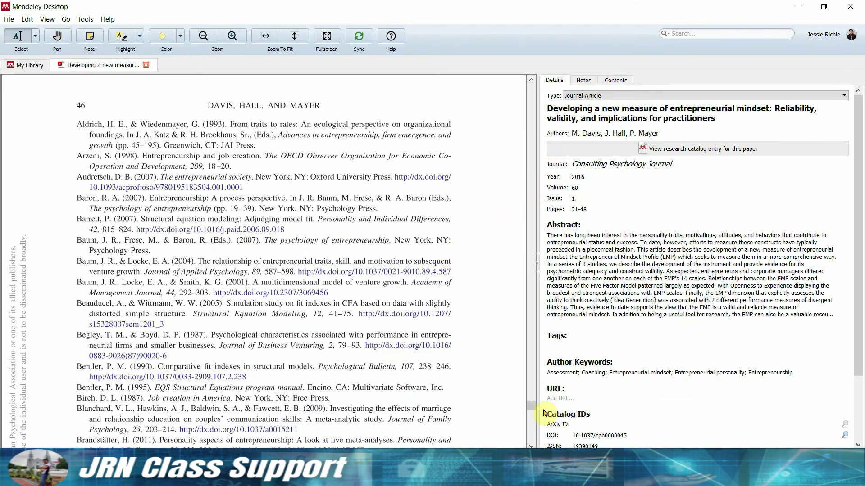
left_click_drag(531, 407, 532, 90)
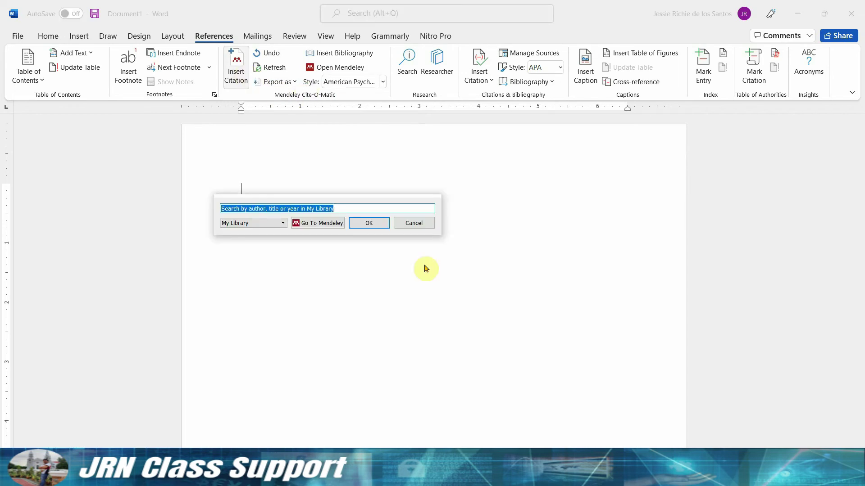
Search the library for 'entrepreneurial min' and insert the Impact of Entrepreneurial Education citation (Jiatong et al., 2021).
type("ent")
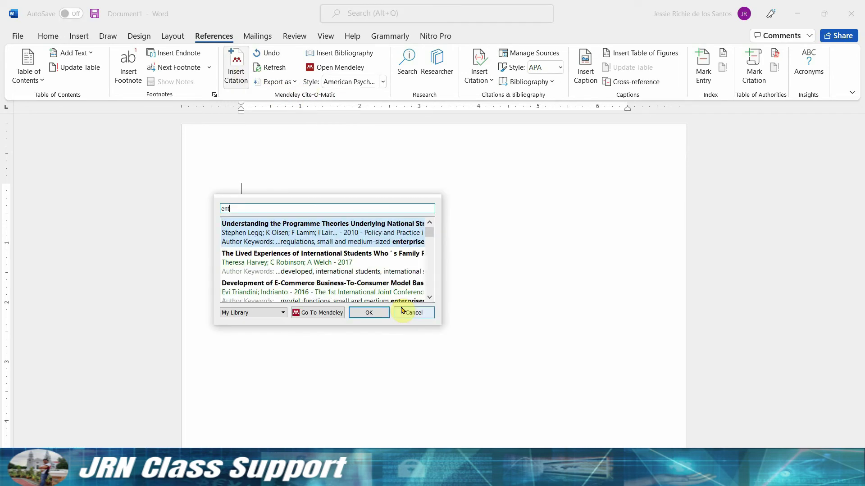
type("repre")
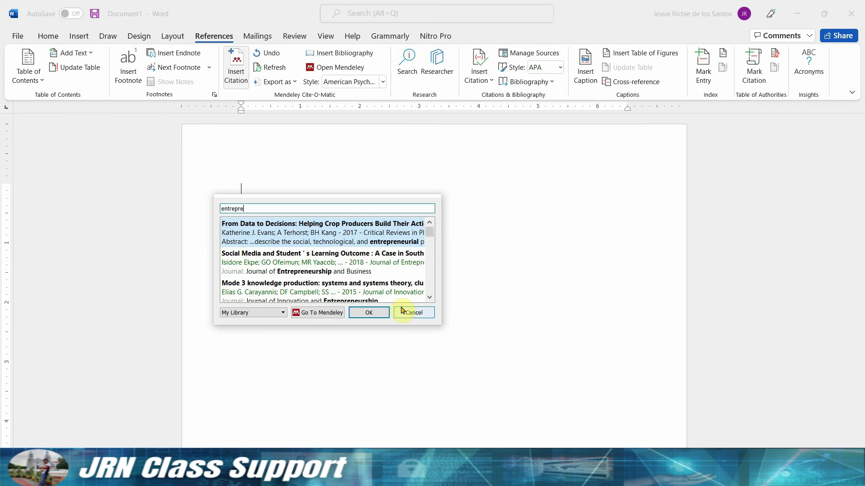
type("neuri")
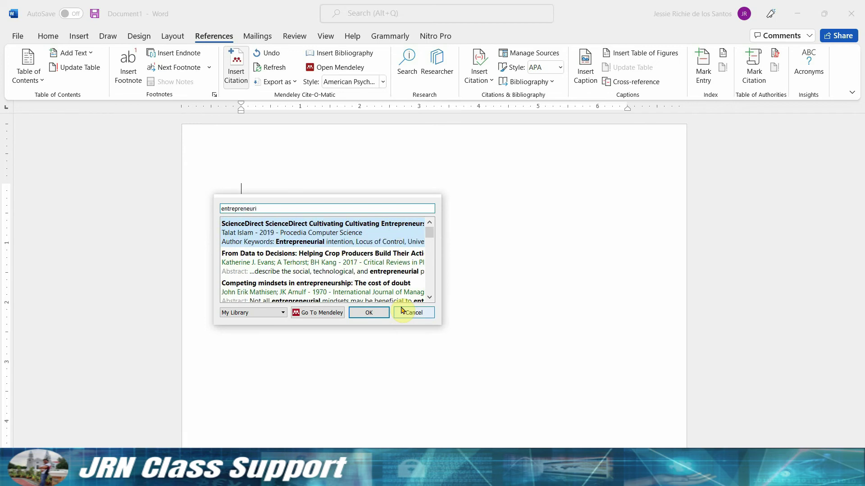
type("al mind")
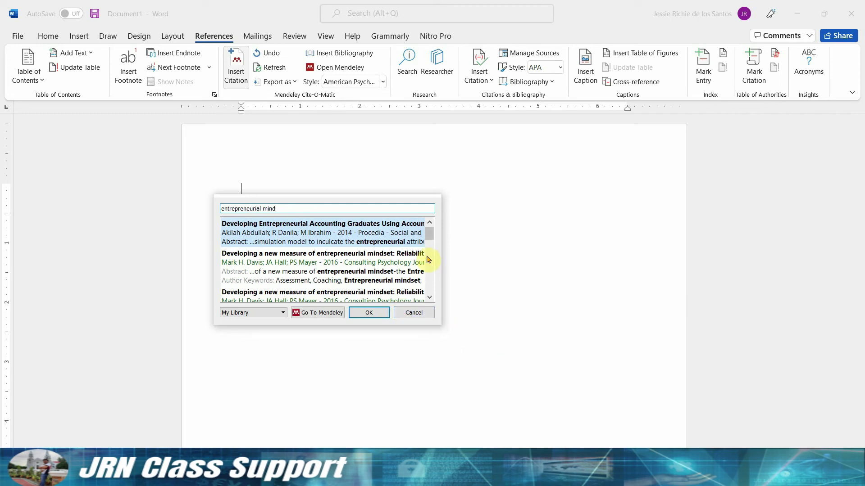
left_click_drag(429, 233, 430, 256)
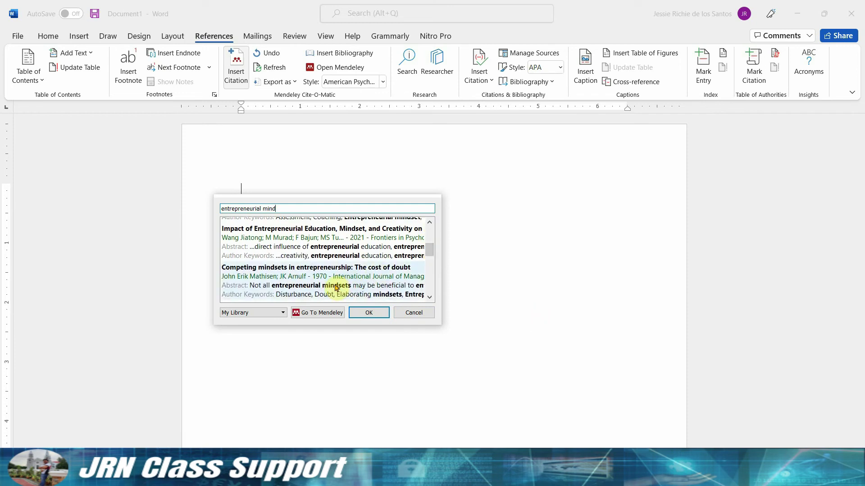
left_click(378, 310)
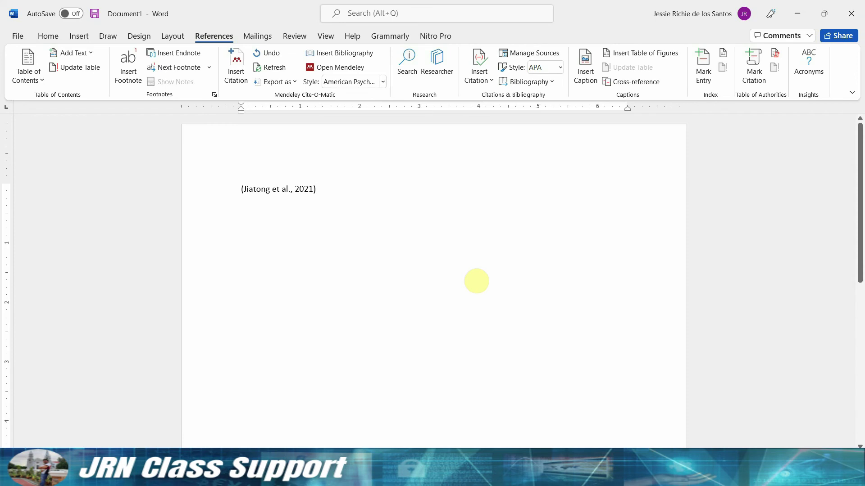
key("alt+Tab")
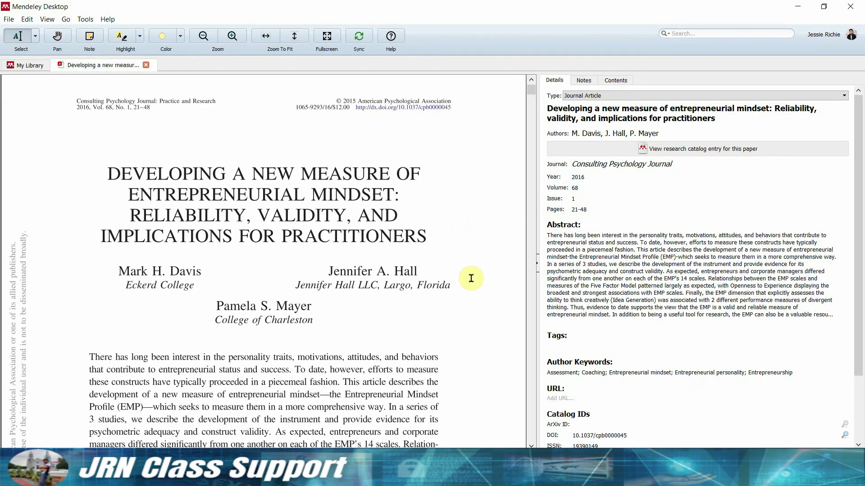
scroll(337, 285, "down", 2)
left_click_drag(228, 303, 388, 303)
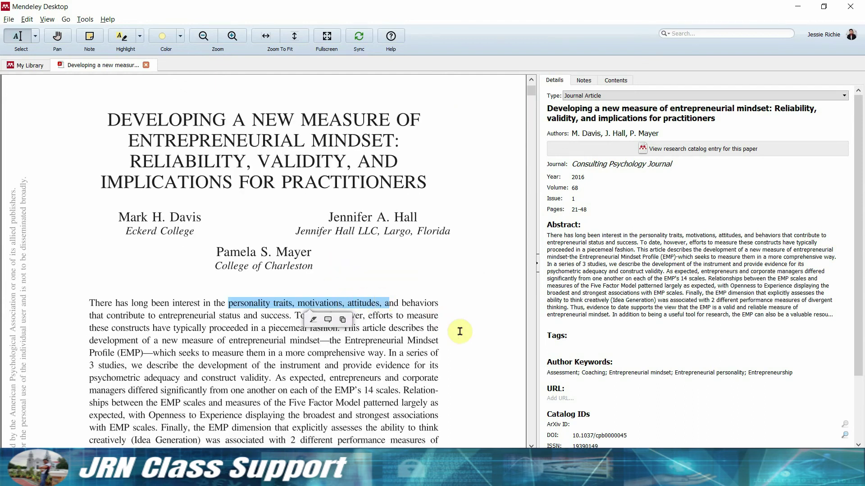
key("alt+Tab")
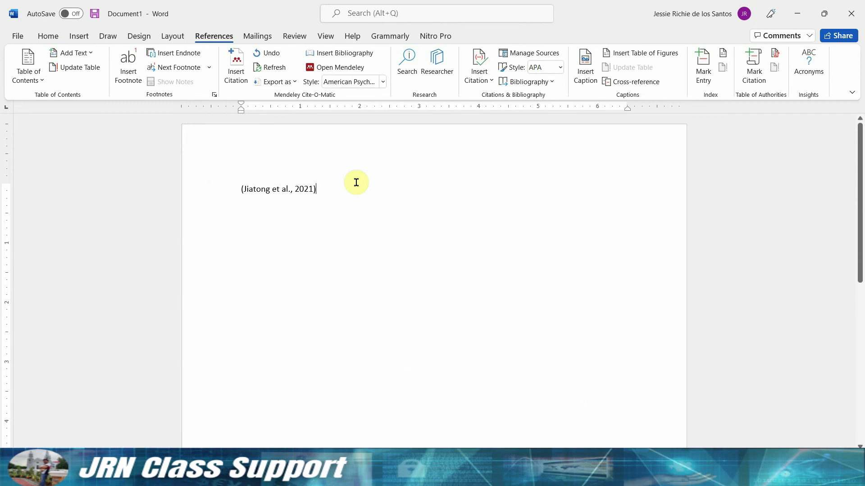
key("Return")
Type a sentence on student personality traits and motivation and cite (Davis et al., 2016).
key("Up")
type("The student personality tra")
key("BackSpace")
key("BackSpace")
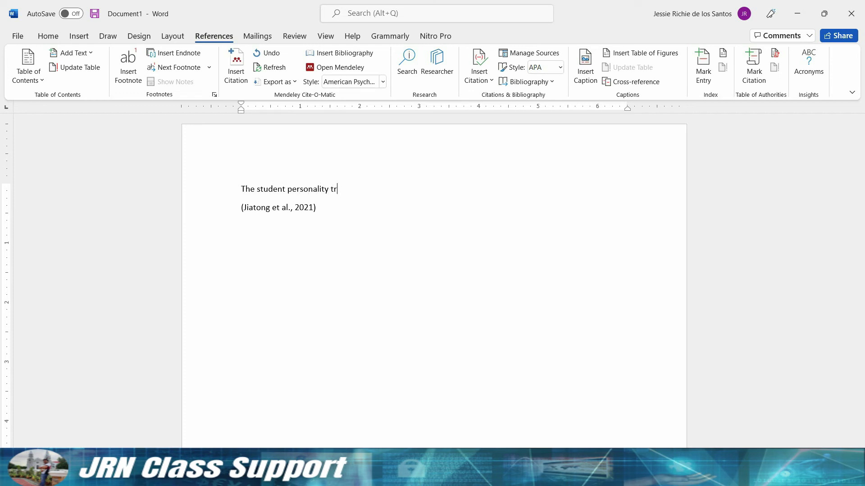
key("BackSpace")
type("raint")
type("and motio")
type("ation")
left_click(234, 72)
type("personality")
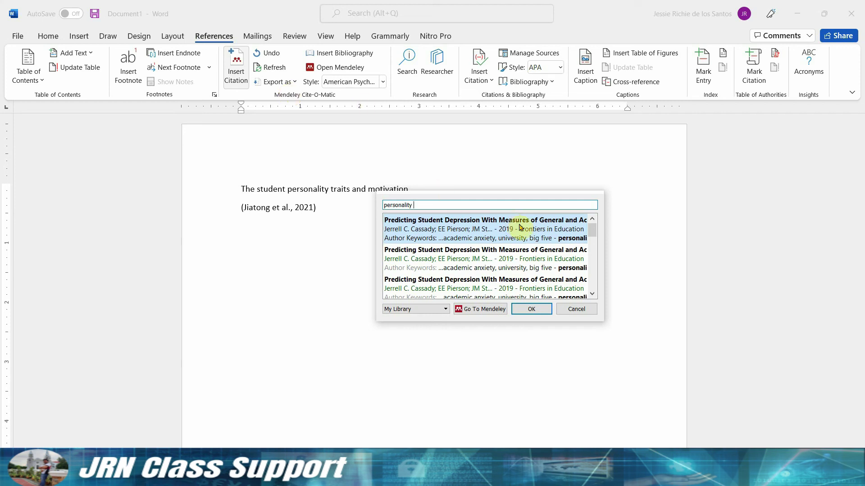
type("traits entrepre")
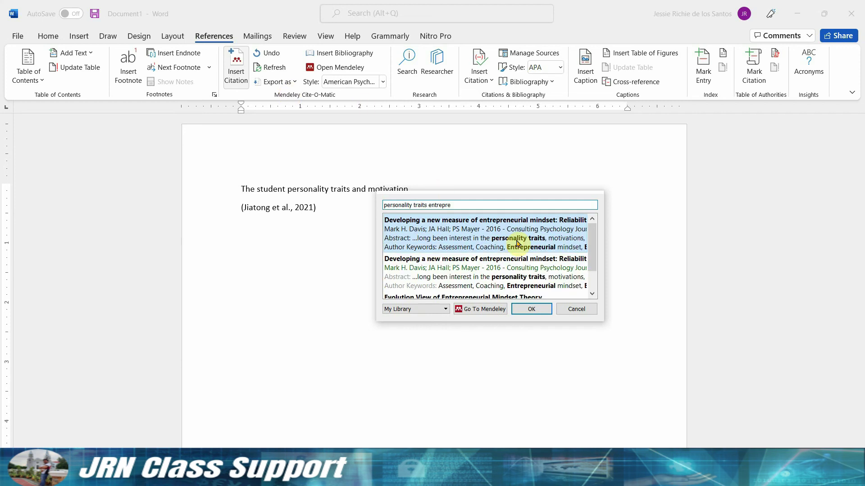
key("Return")
left_click(532, 219)
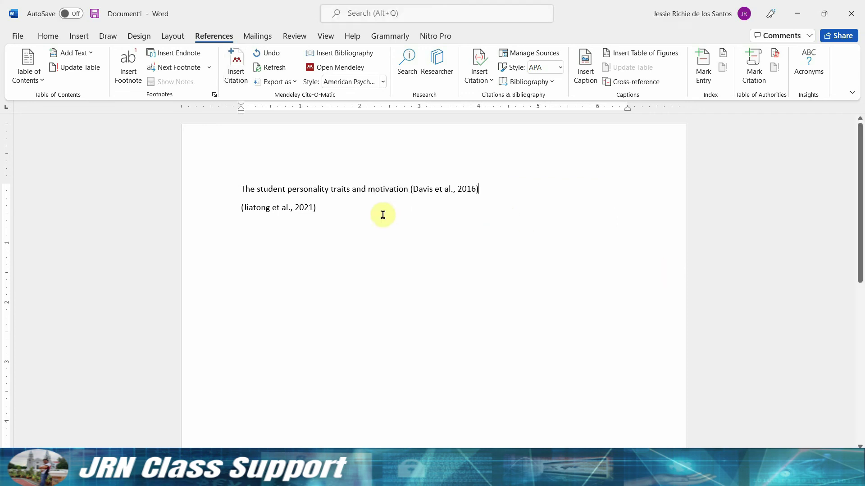
Add a 'references:' heading and insert the bibliography of cited works below it.
key("Down")
key("Down")
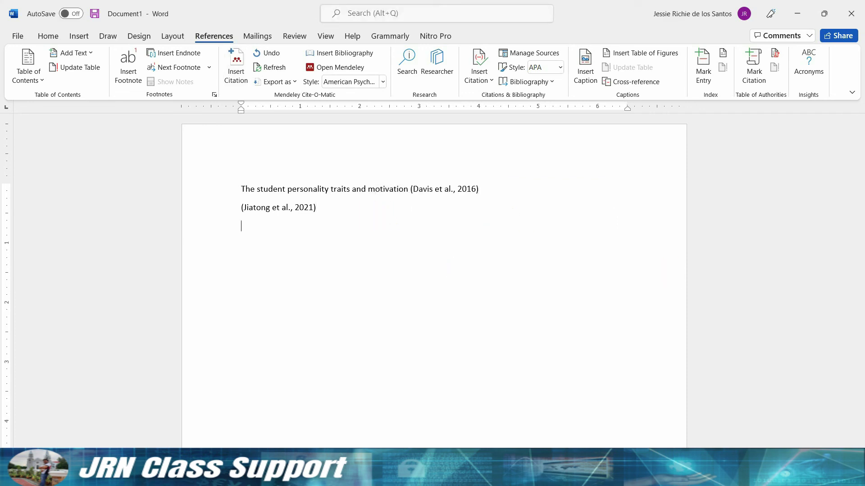
type("references:")
key("Return")
left_click(348, 54)
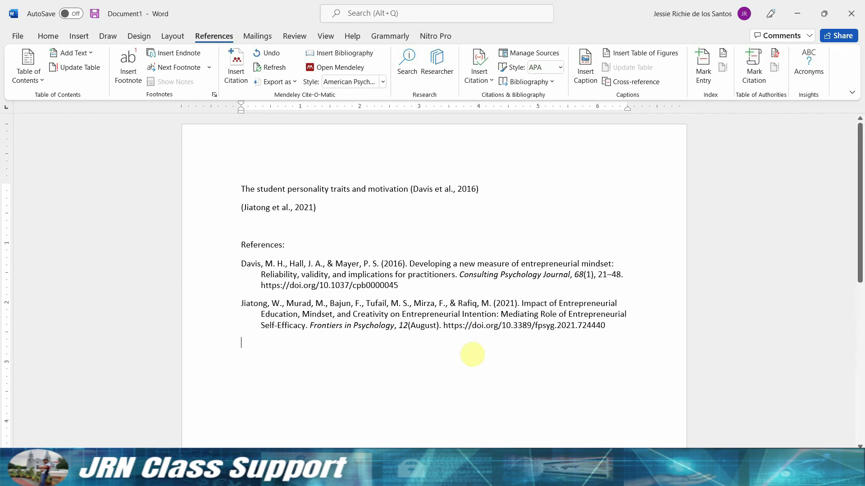